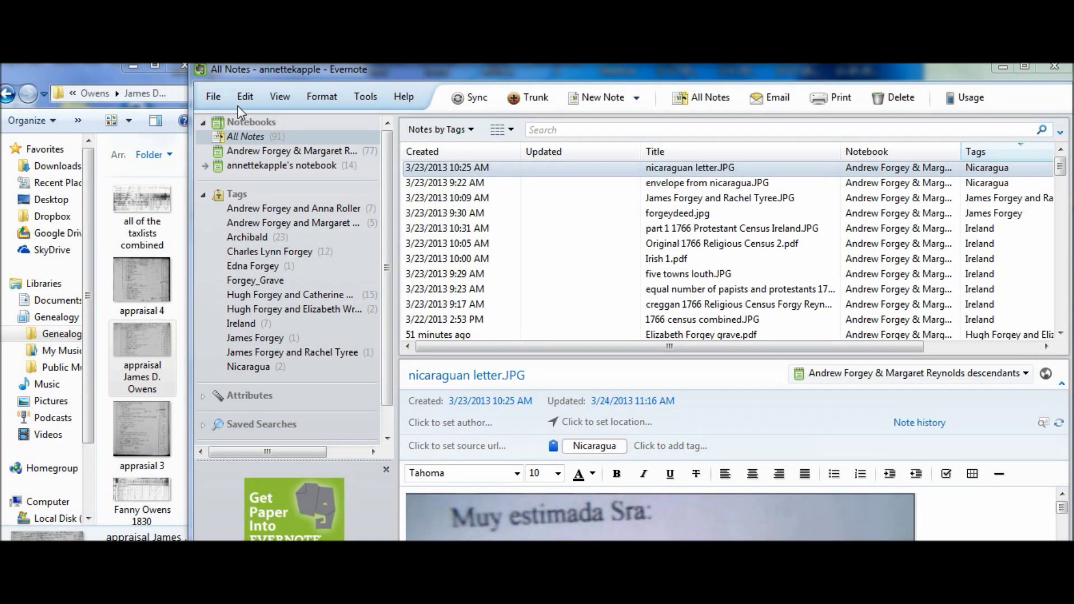
click(213, 96)
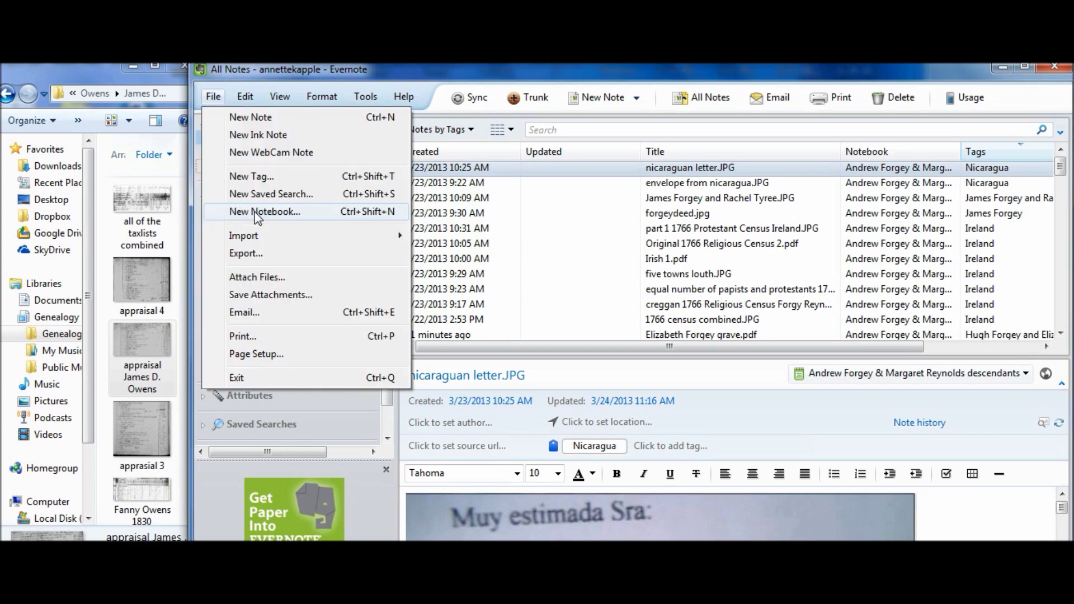
click(256, 212)
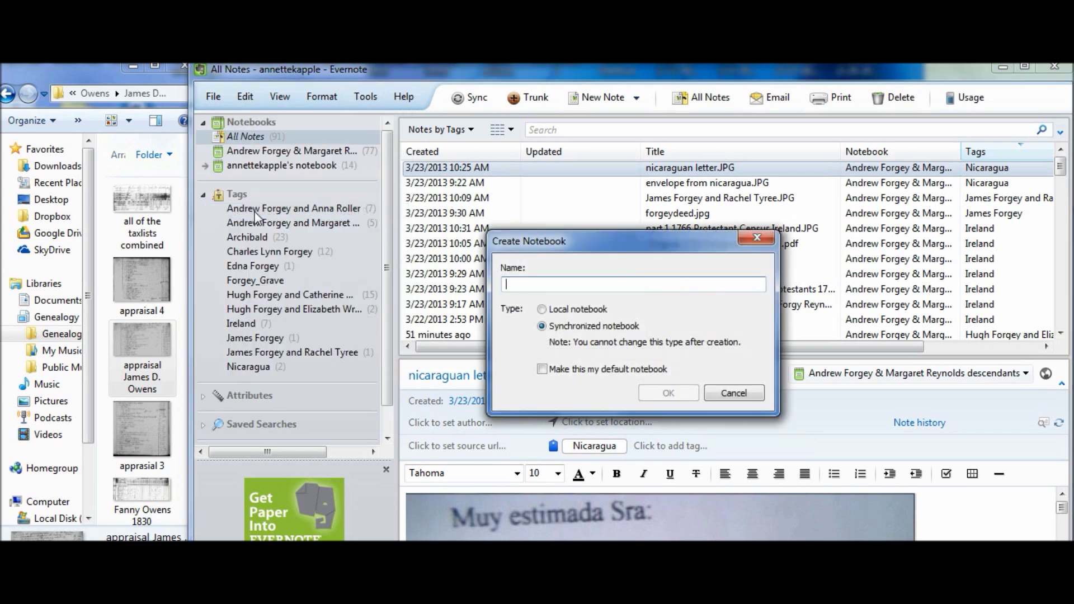
text(John)
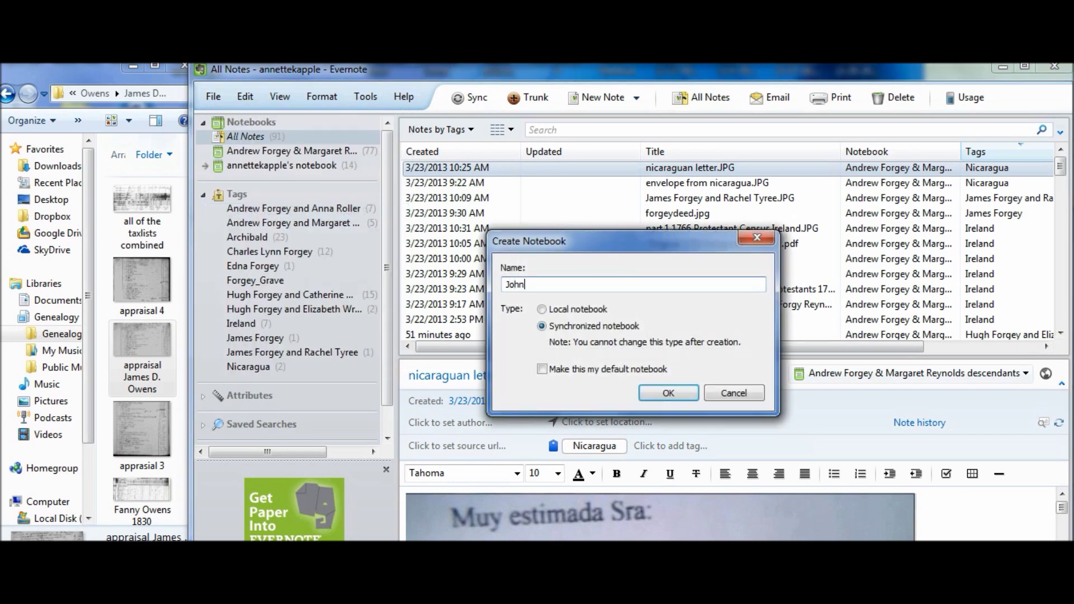
text( W)
text(wens Sr. and Descendants)
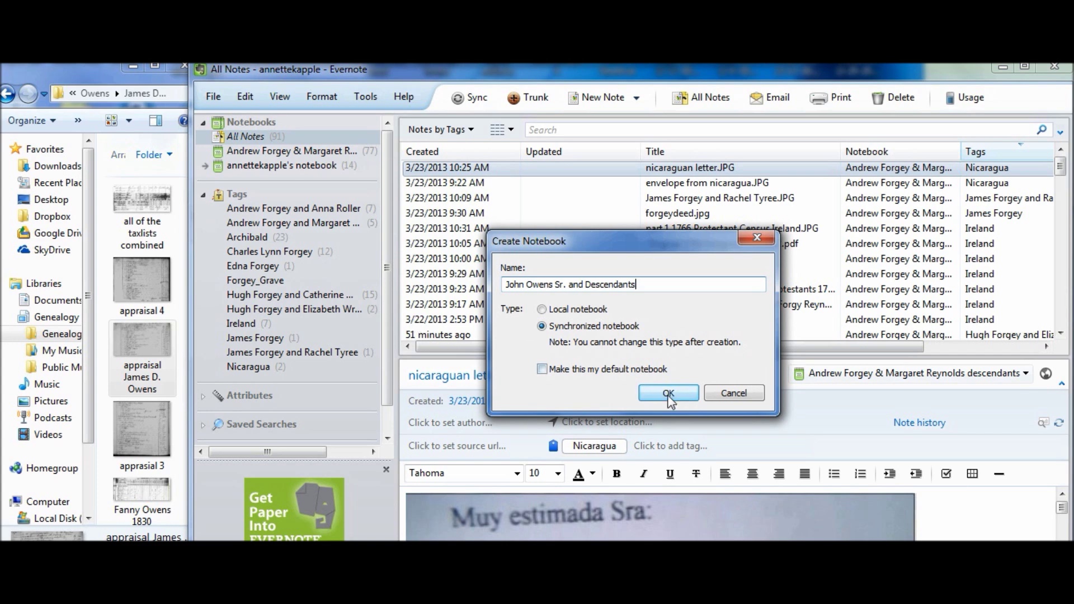
click(668, 394)
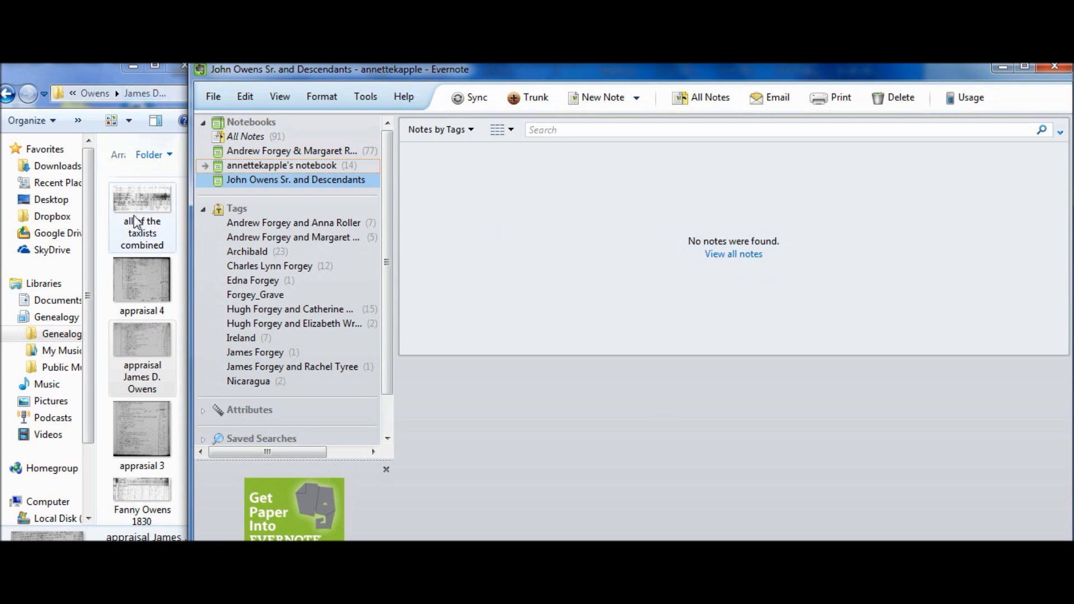
drag(137, 222, 517, 207)
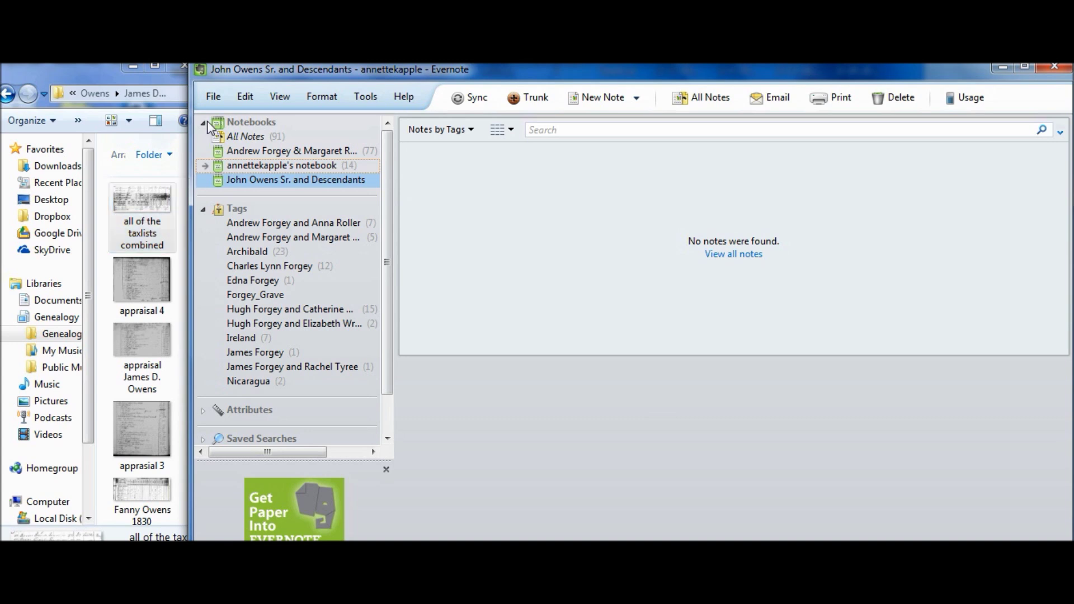
- Add an untitled note and the combined taxlists image as a note
click(213, 97)
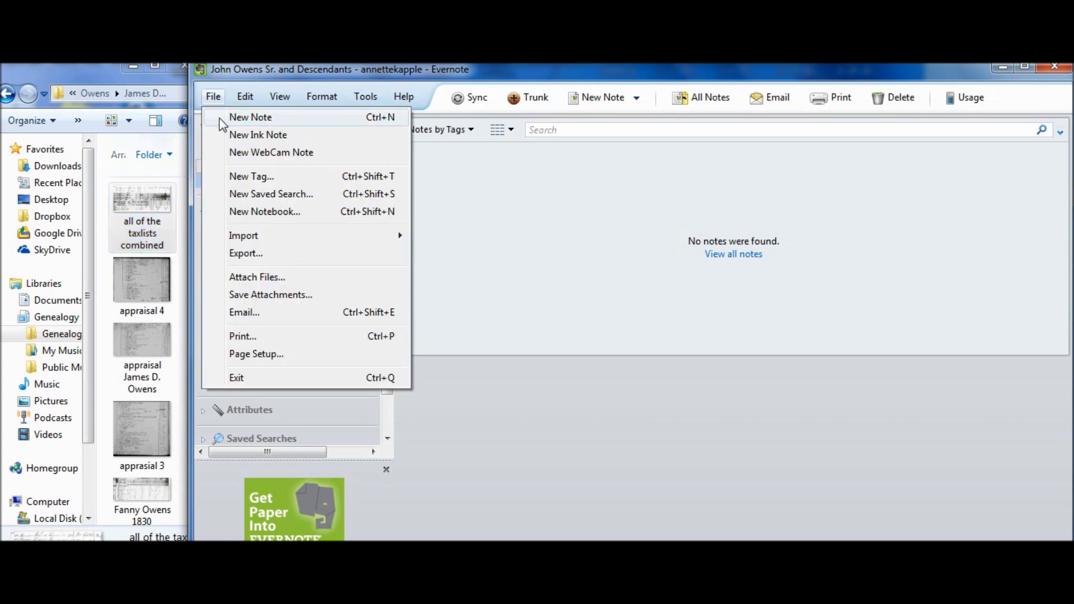
click(219, 118)
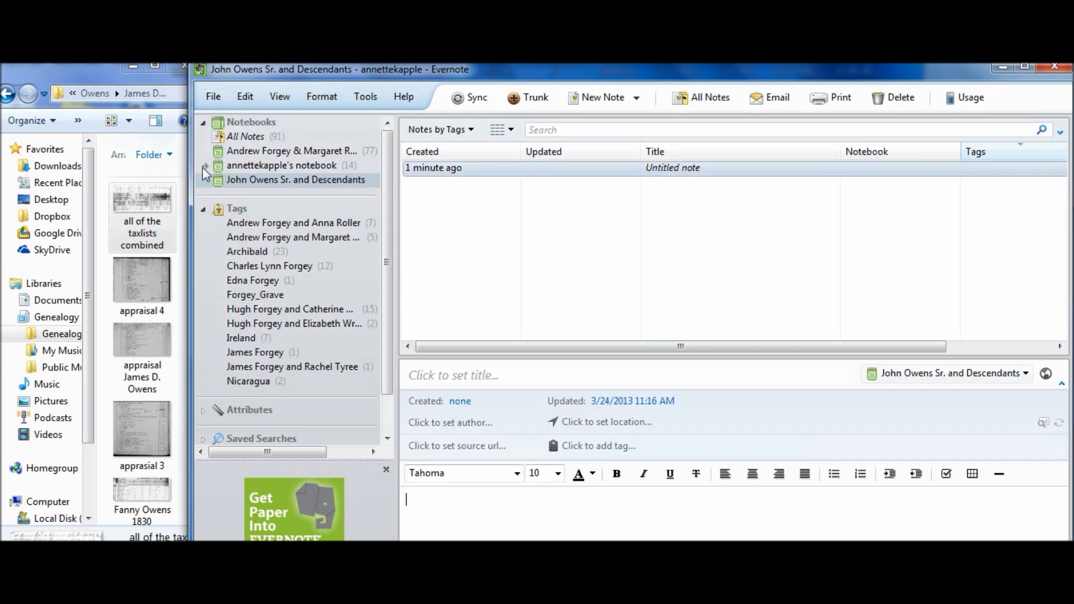
drag(142, 214, 499, 208)
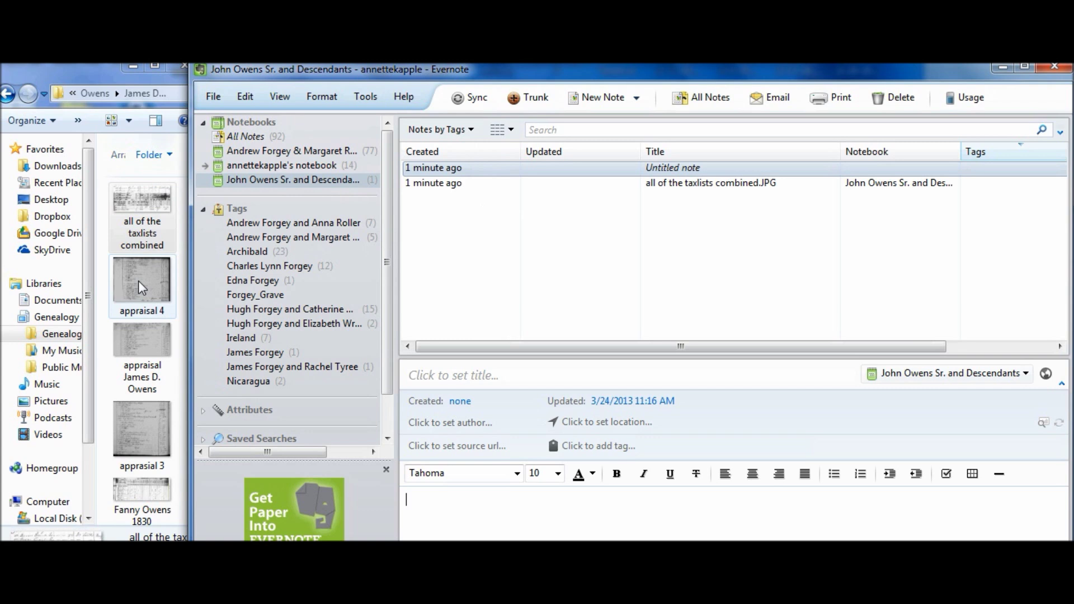
drag(141, 287, 478, 230)
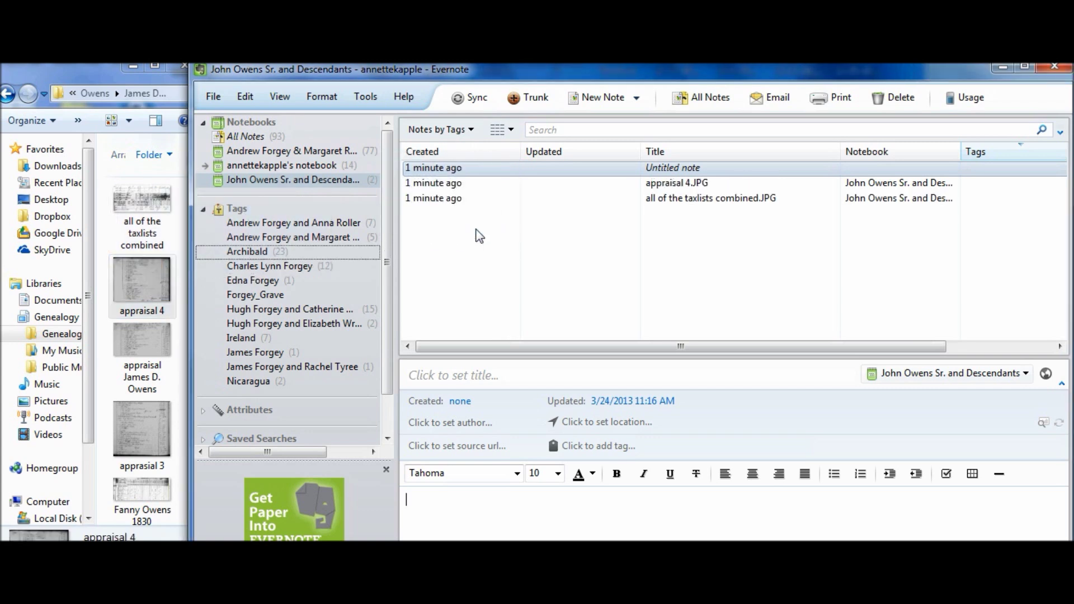
mouse_move(147, 346)
mouse_down()
mouse_move(363, 265)
mouse_move(466, 255)
mouse_up()
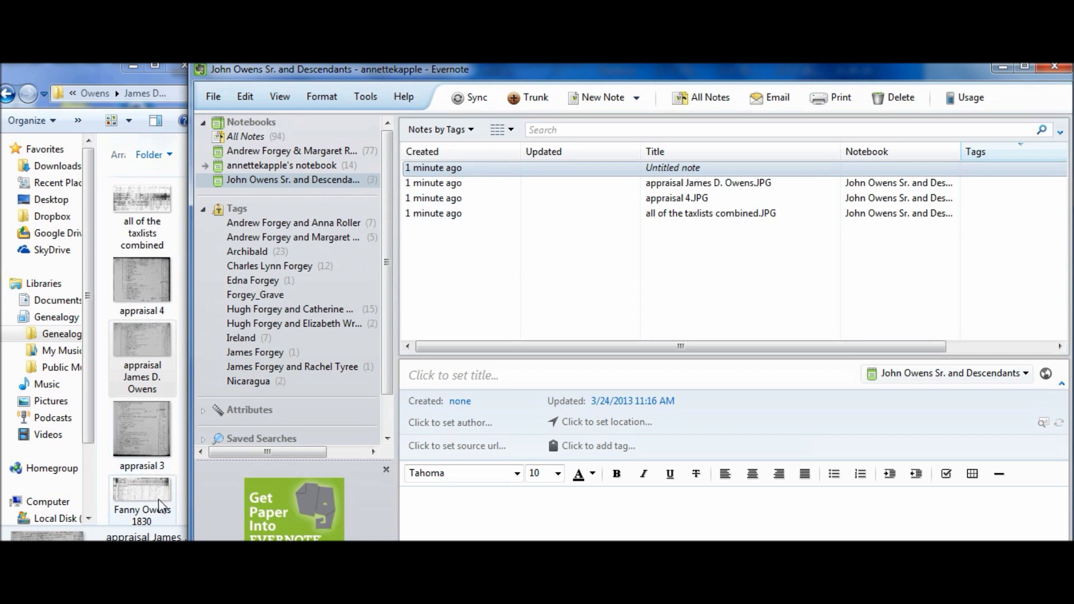
drag(137, 449, 474, 293)
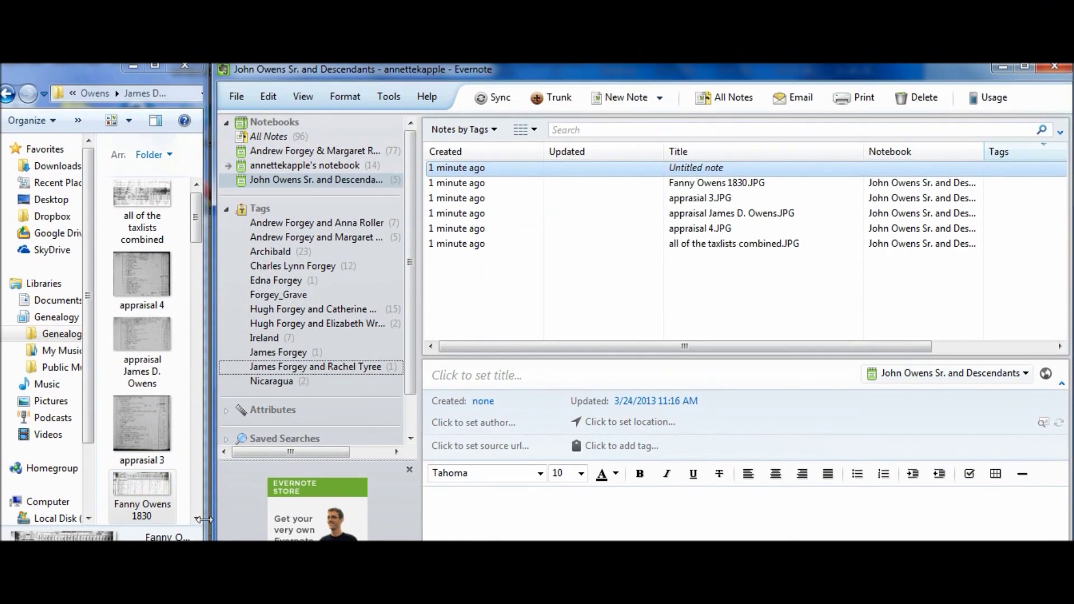
- Add the frances owens 1840, francis owens 1840 and Francis Owens 1850 images as notes
click(195, 516)
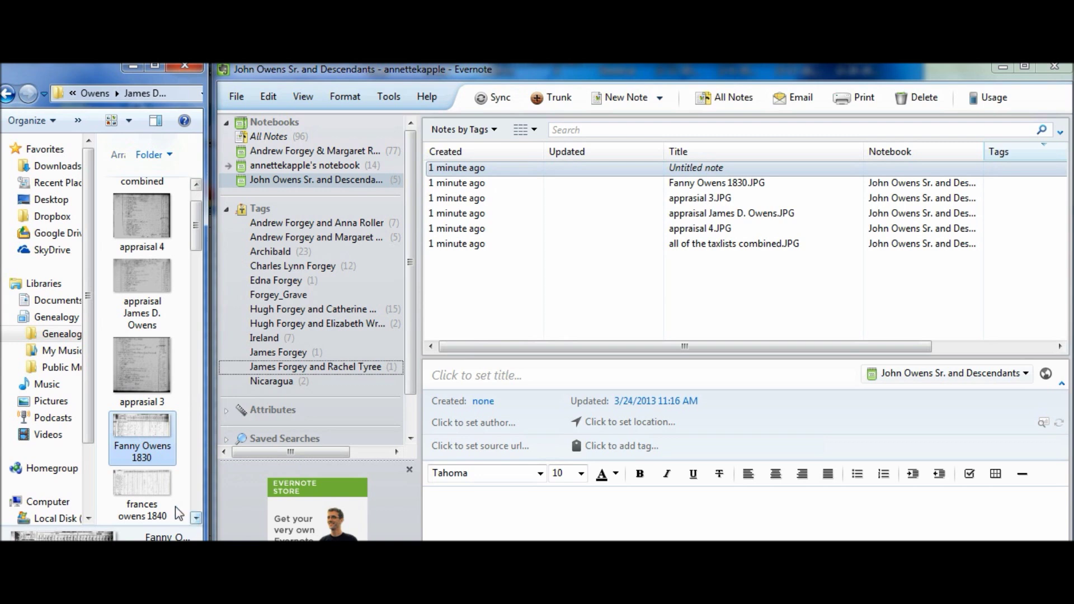
drag(143, 496, 462, 309)
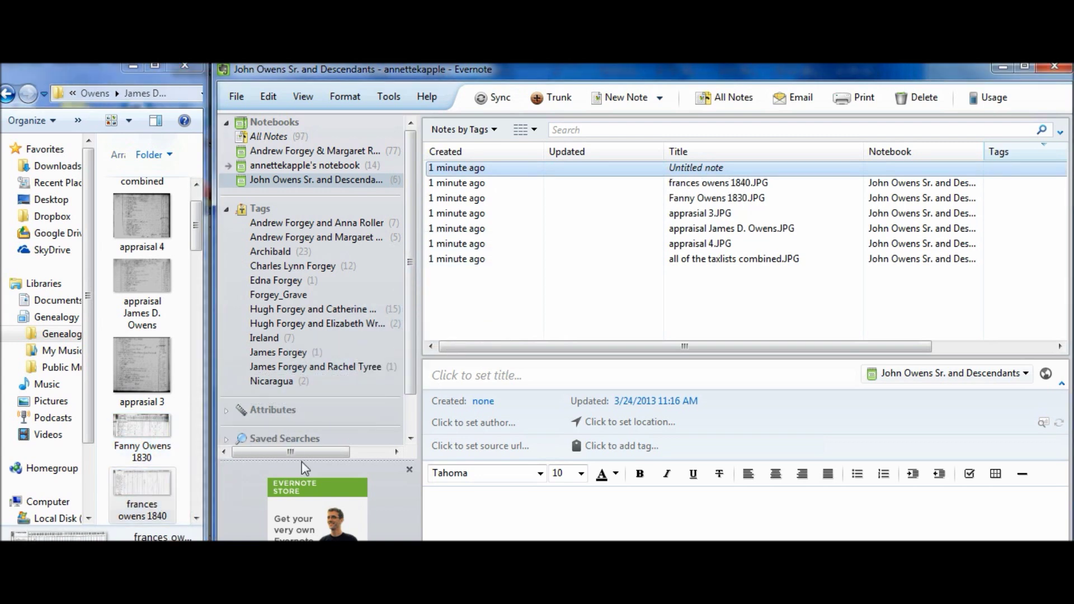
click(199, 518)
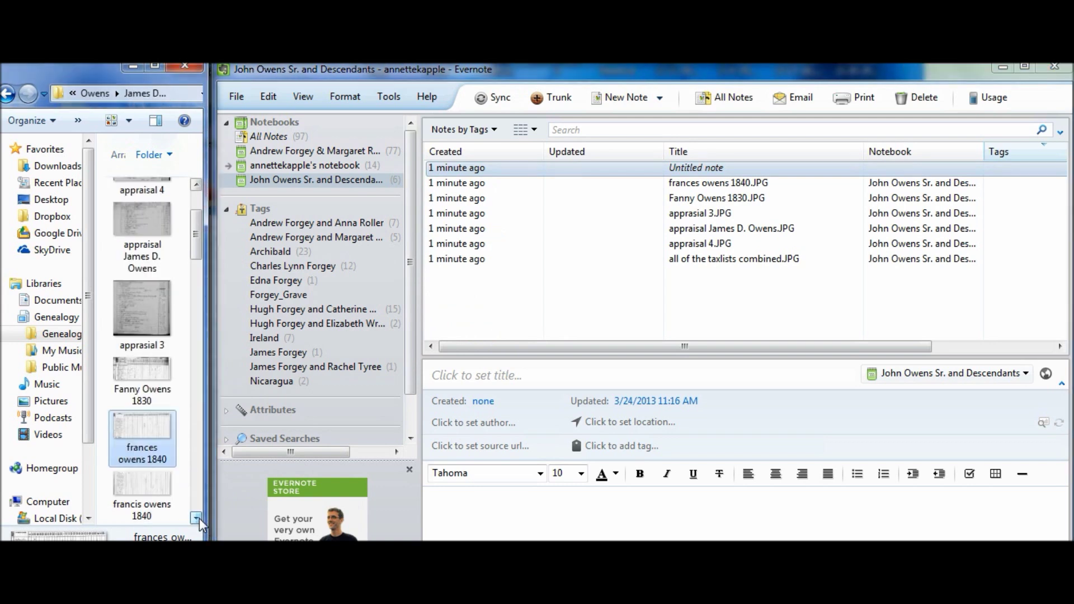
drag(143, 490, 537, 306)
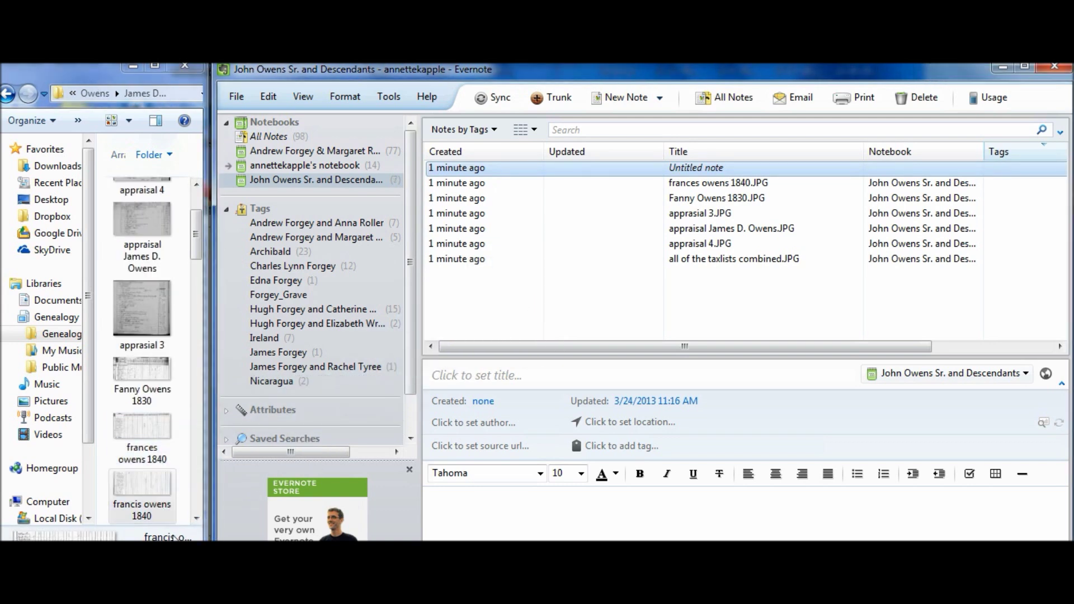
click(201, 518)
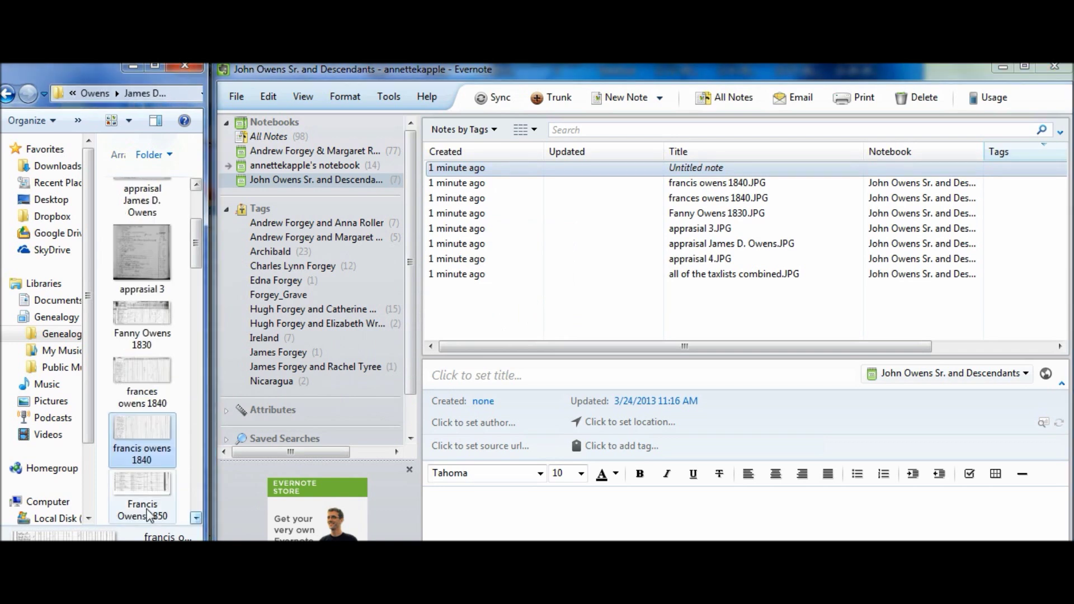
drag(143, 495, 469, 324)
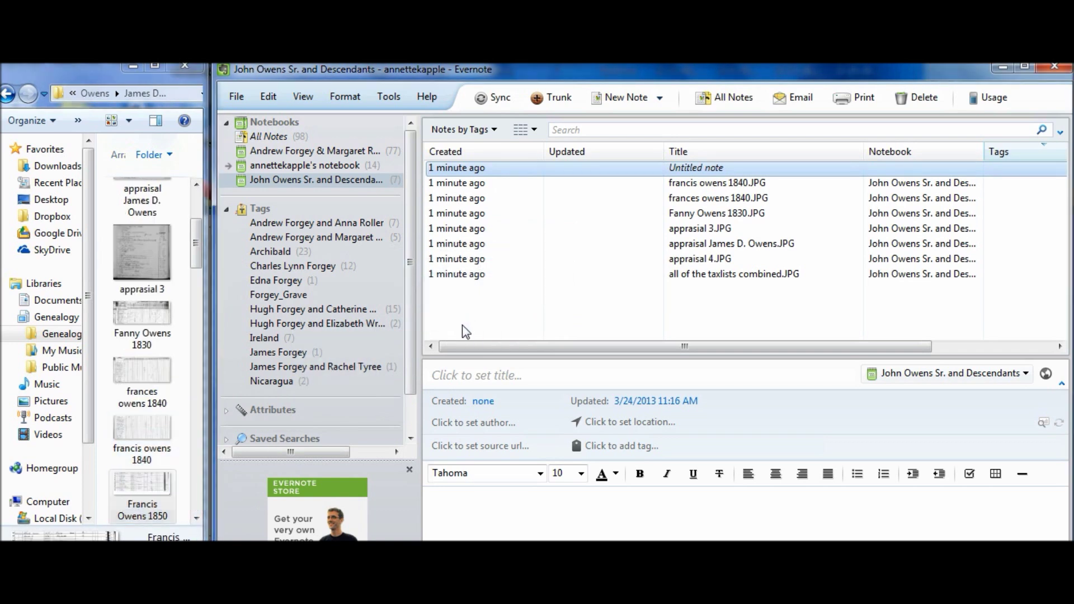
- Add the Francis Owens 1860 page 1, franics owens maryland and hannah hicks 1900 Census images as notes
click(201, 516)
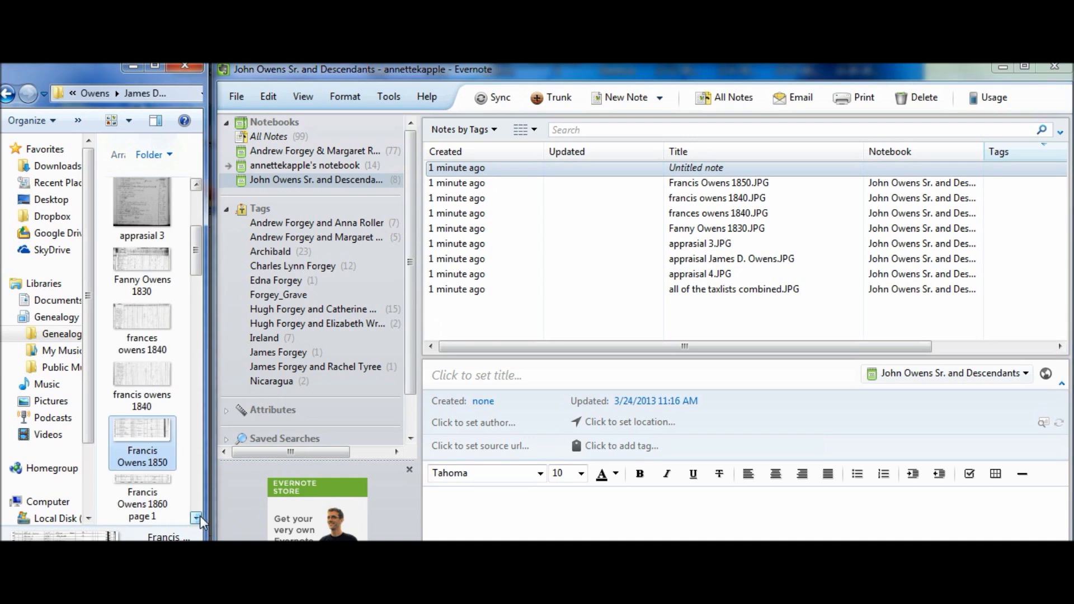
click(199, 516)
click(143, 462)
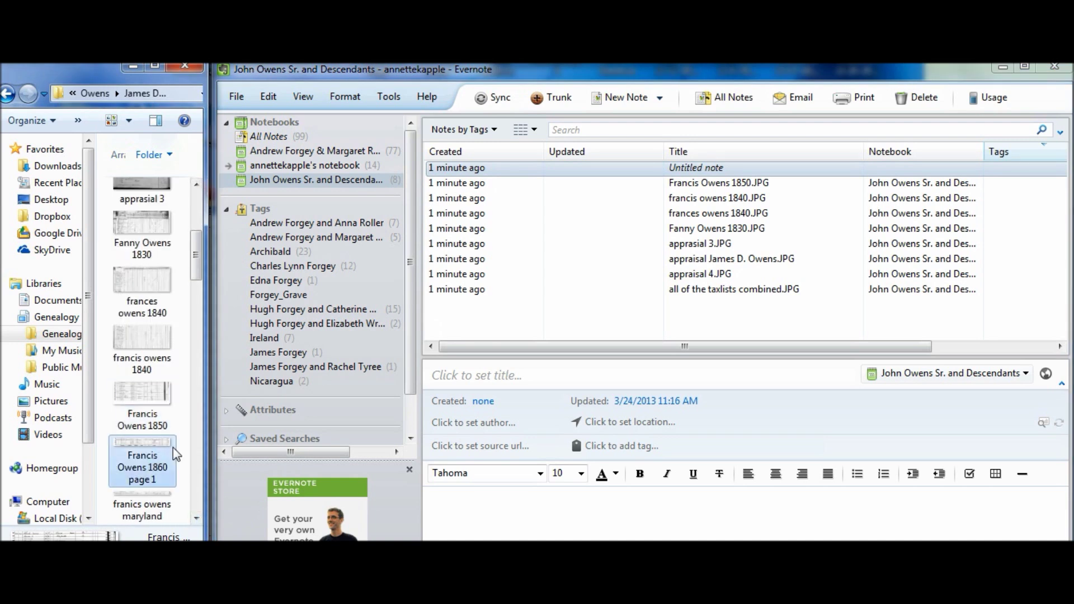
drag(143, 462, 476, 323)
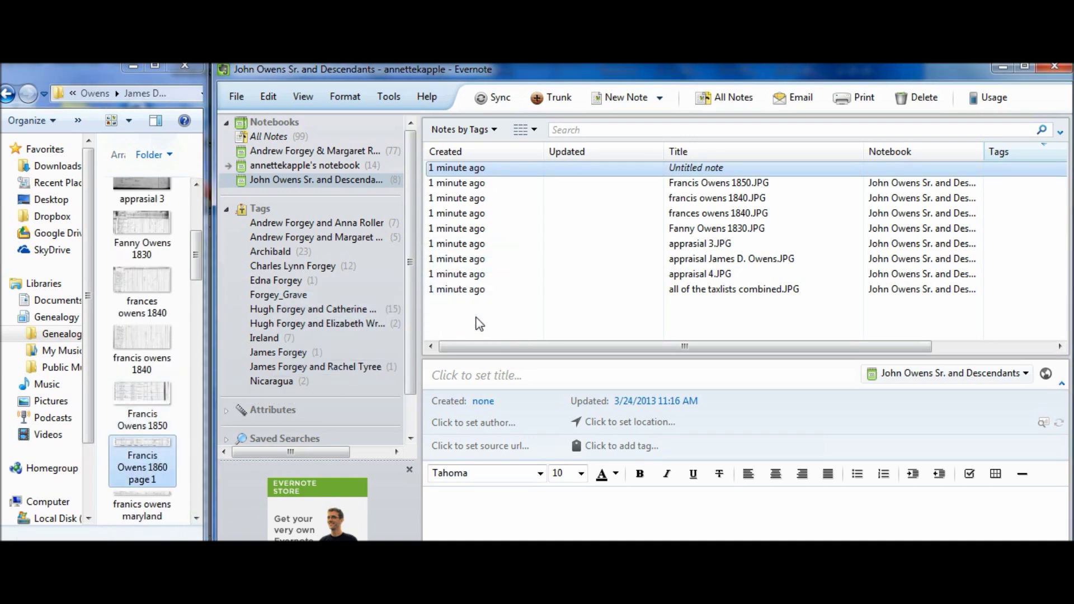
click(199, 516)
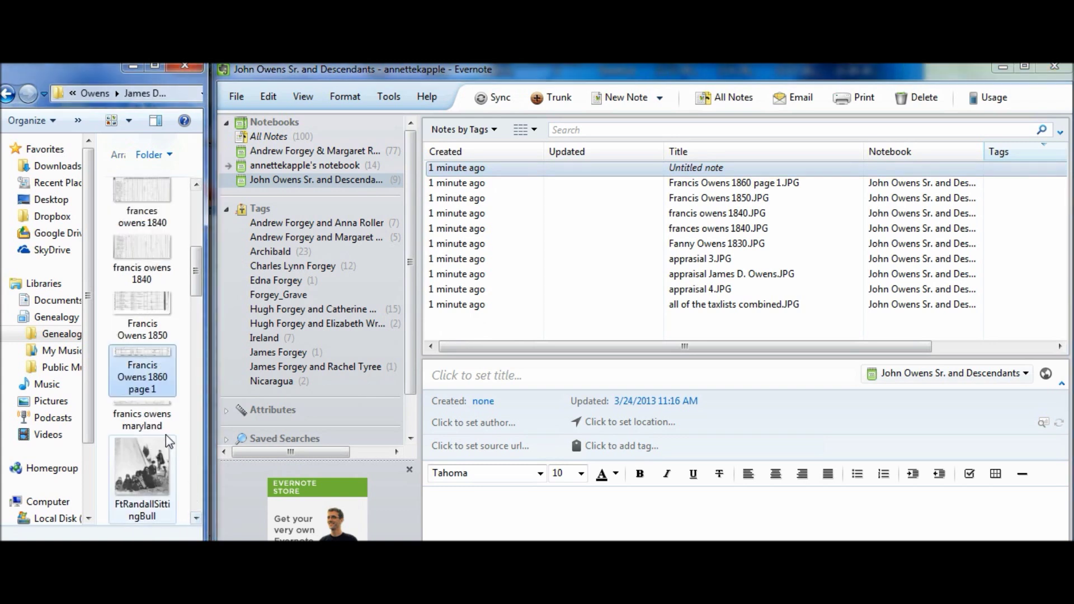
drag(159, 426, 492, 332)
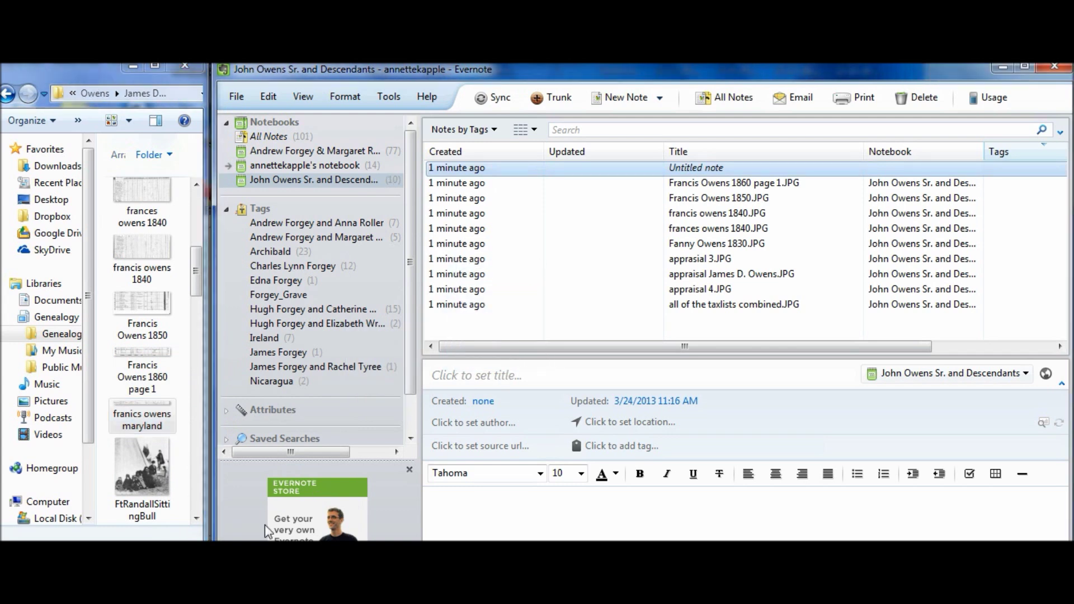
click(198, 517)
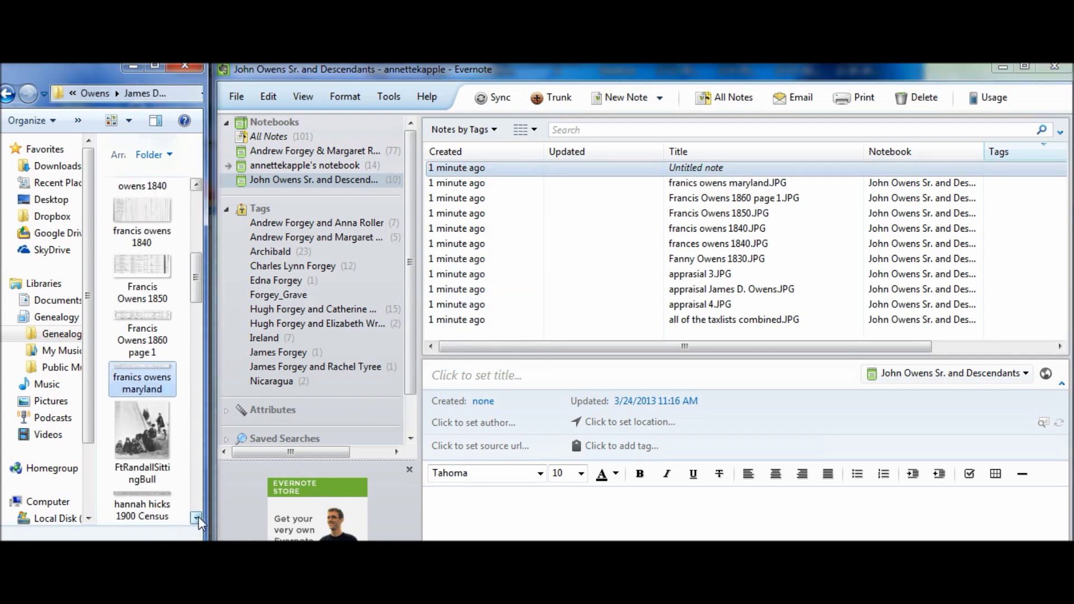
click(198, 516)
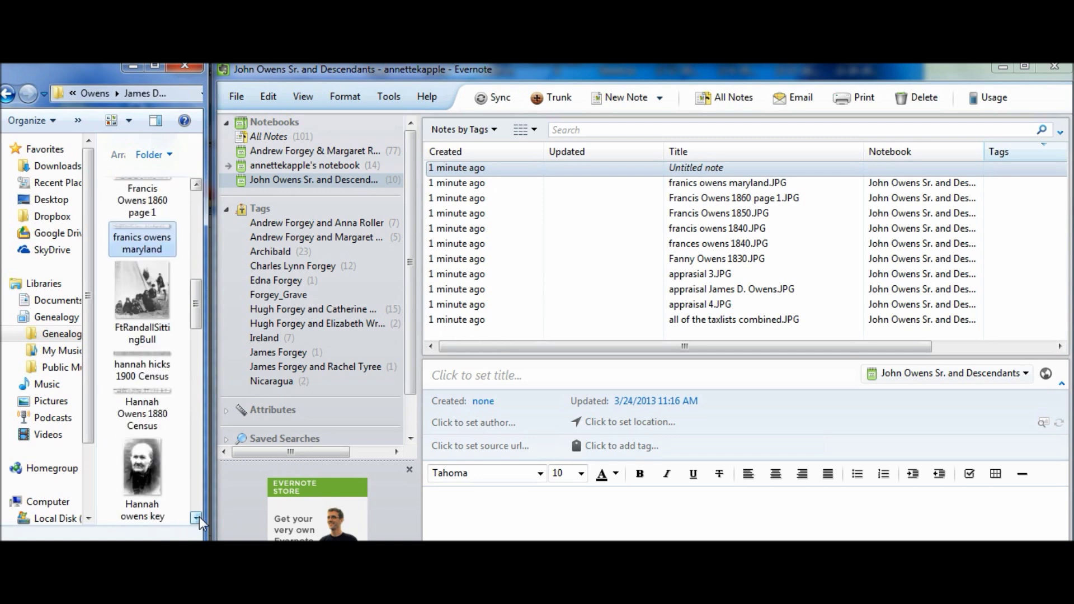
drag(141, 376, 507, 338)
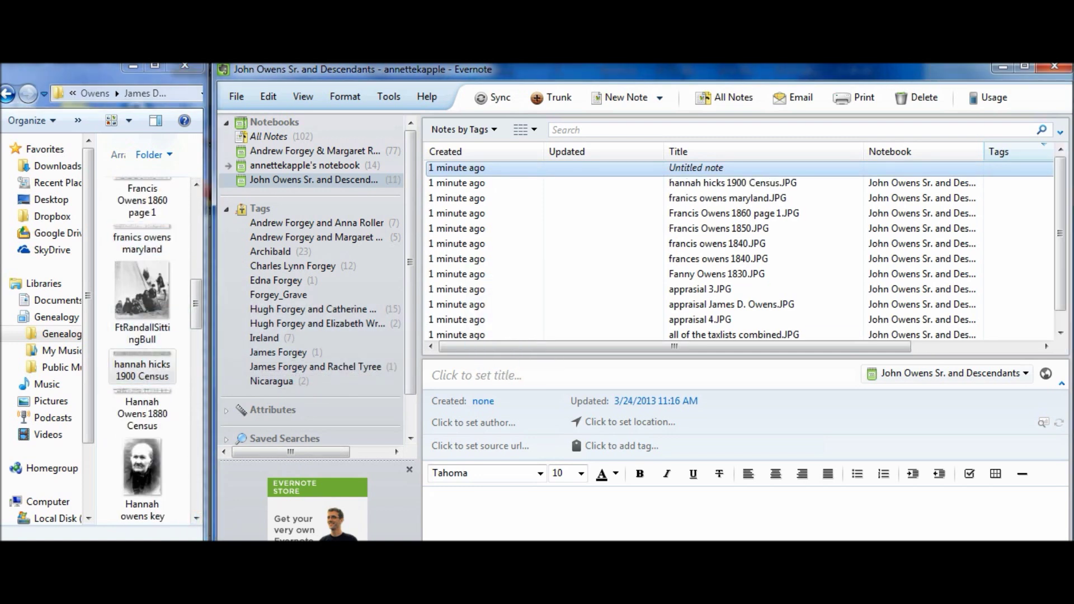
click(198, 522)
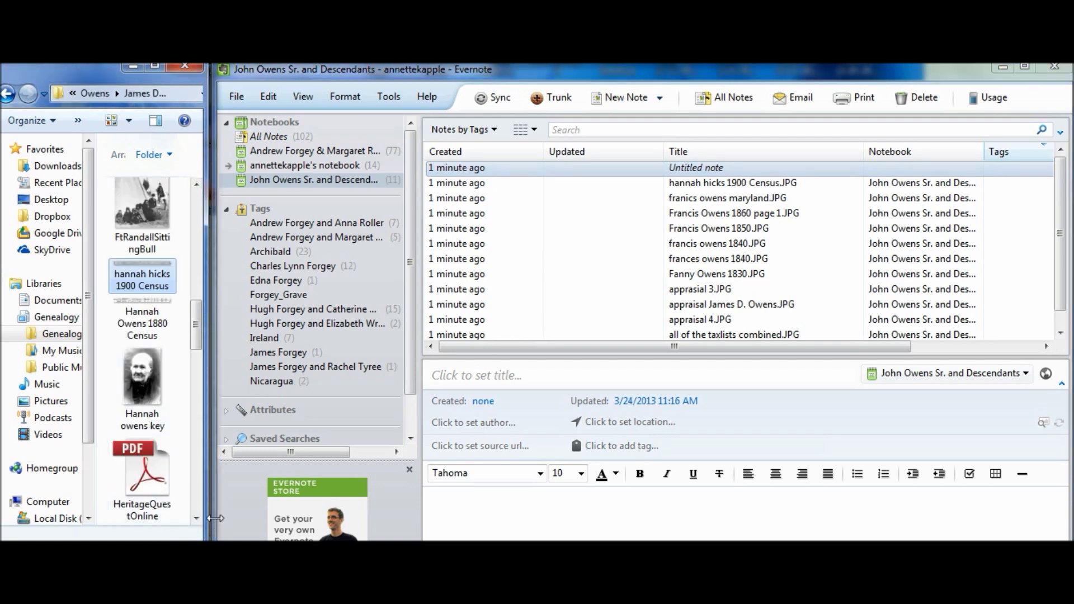
- Add the James D owens 1810, James D Owens Appraisal, James Owens Jr. and Fanny deed, and My research in 2003 images as notes
click(197, 519)
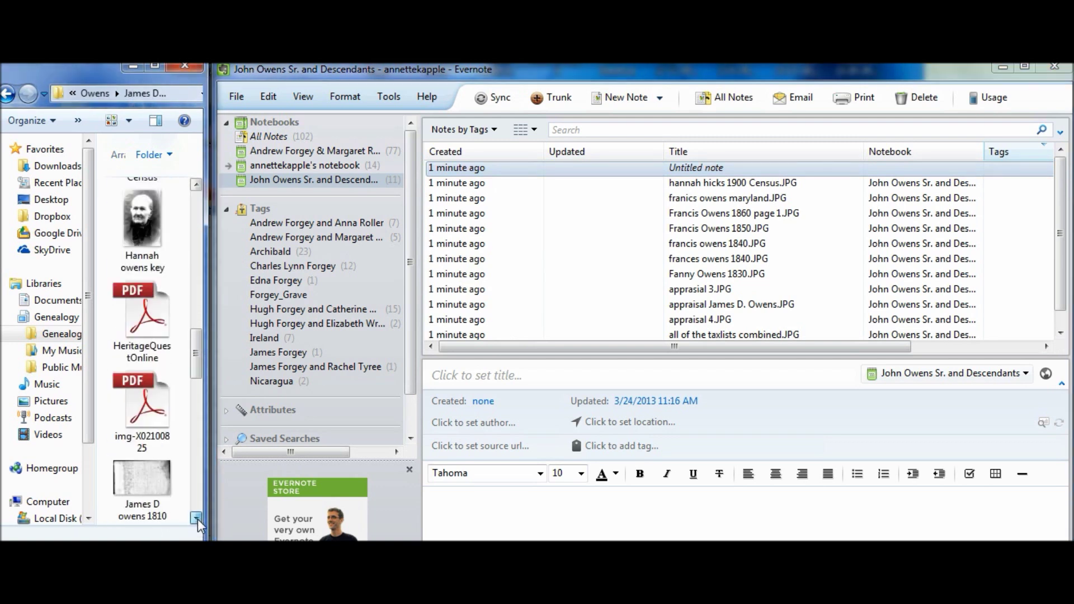
click(198, 519)
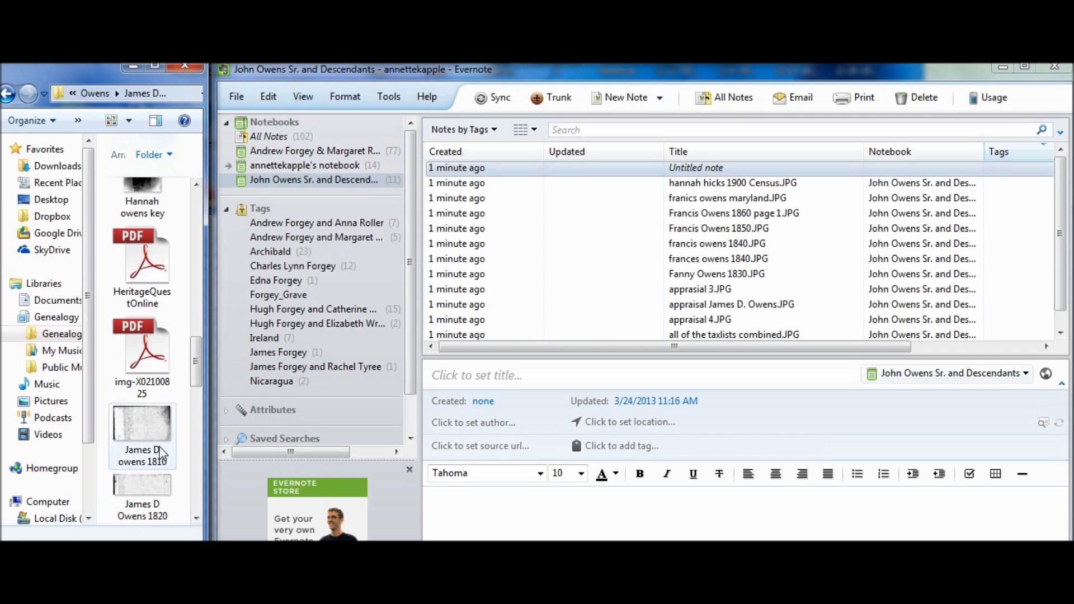
click(142, 433)
drag(472, 343, 532, 333)
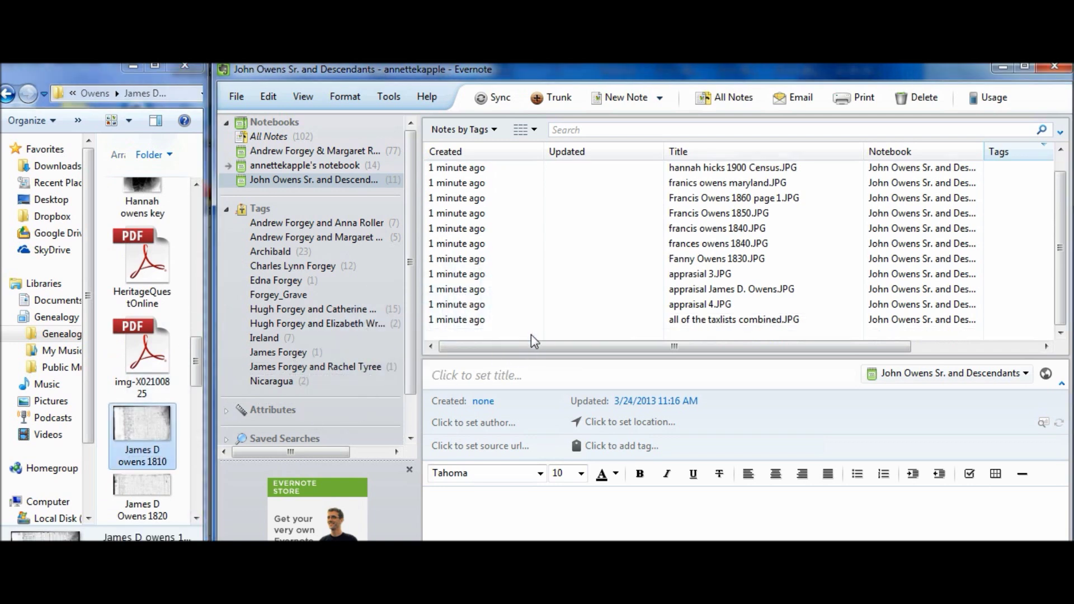
click(198, 519)
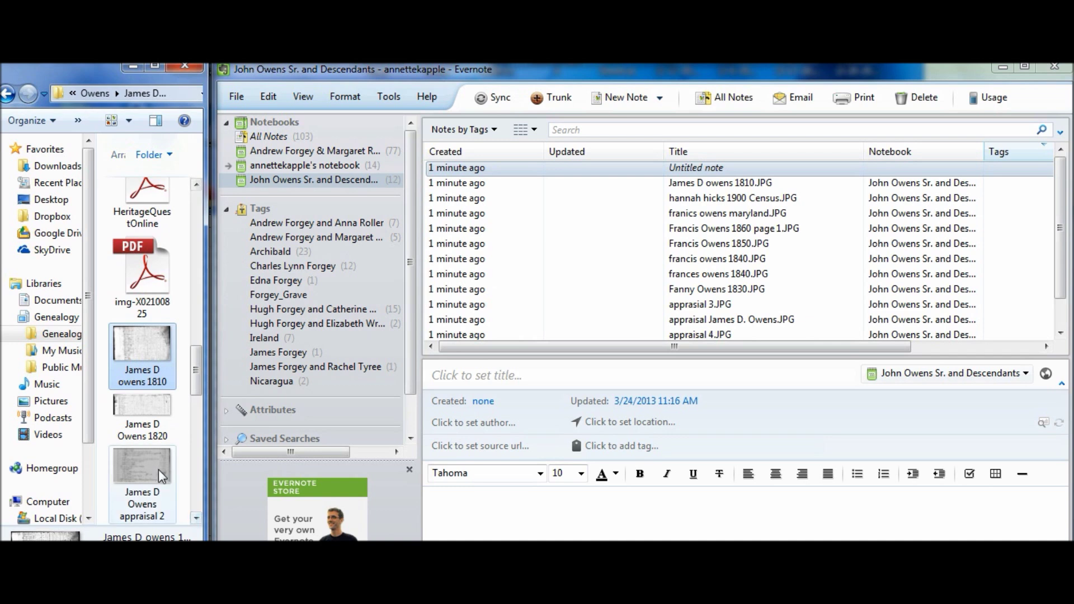
drag(142, 474, 485, 346)
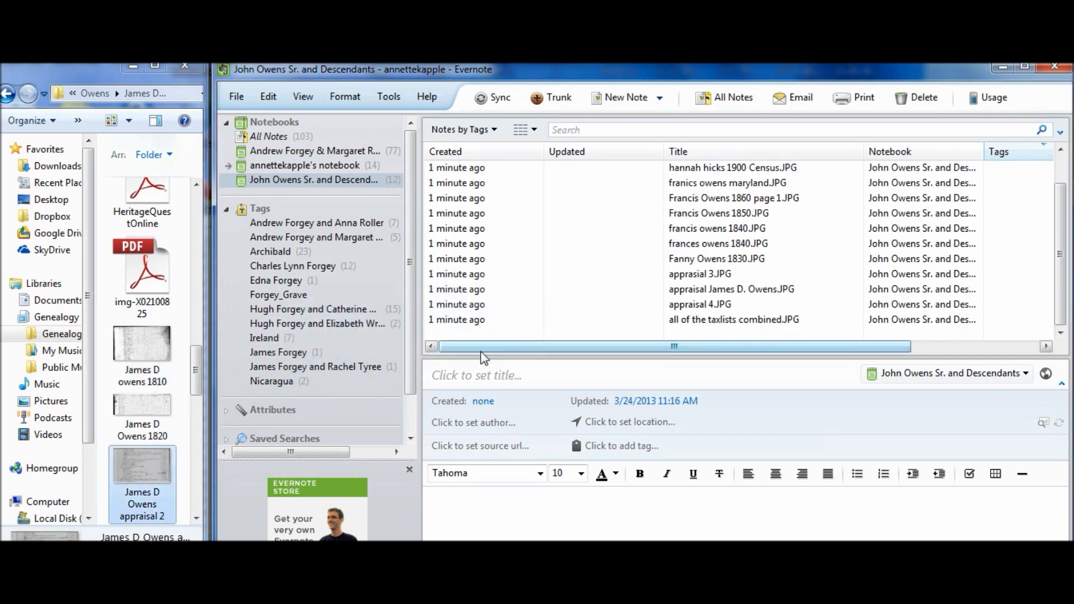
click(197, 522)
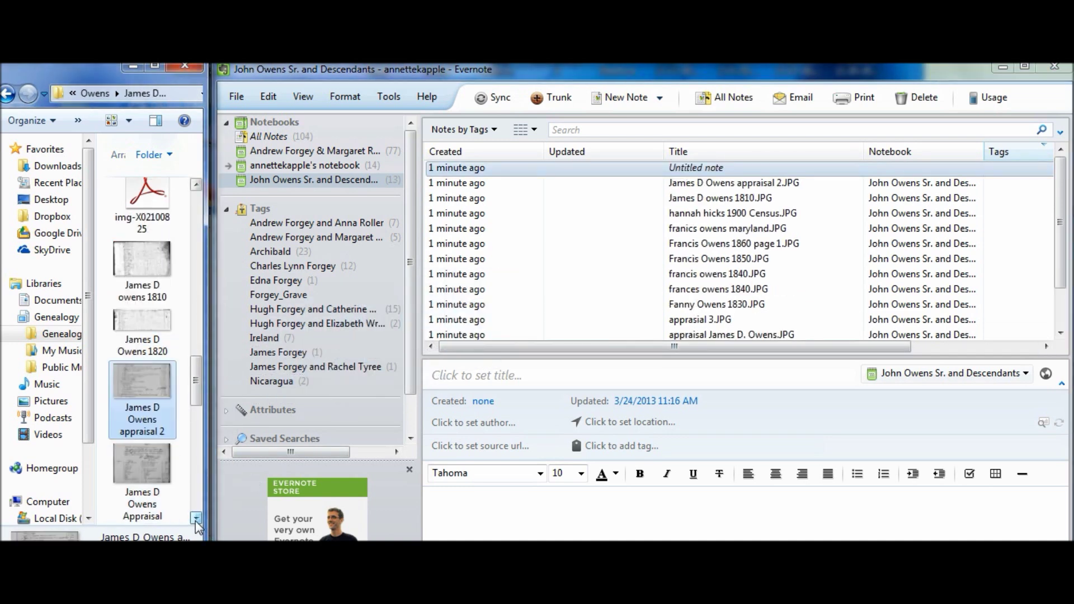
drag(142, 474, 504, 302)
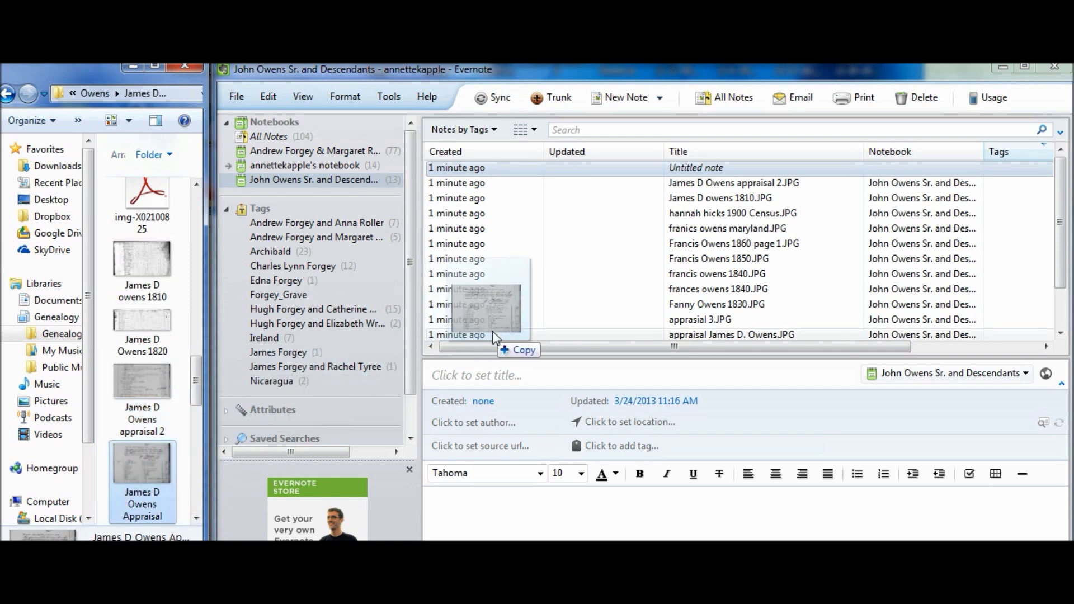
click(200, 518)
drag(141, 487, 492, 334)
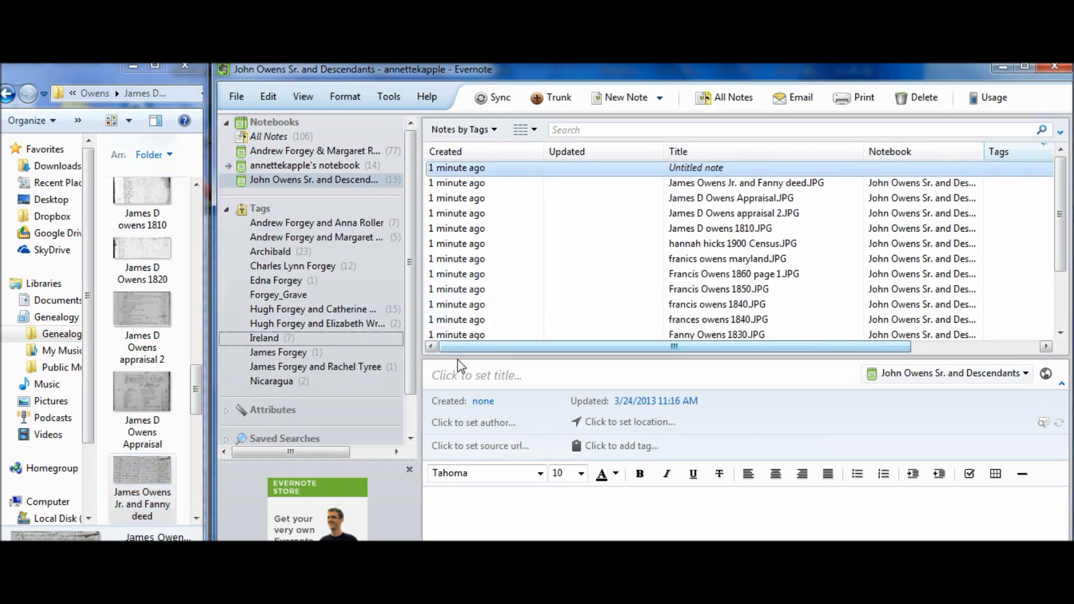
click(195, 521)
drag(142, 478, 525, 329)
- Add the 1799, 1804, 1809, 1811 and 1822 Tax List images as notes
click(199, 518)
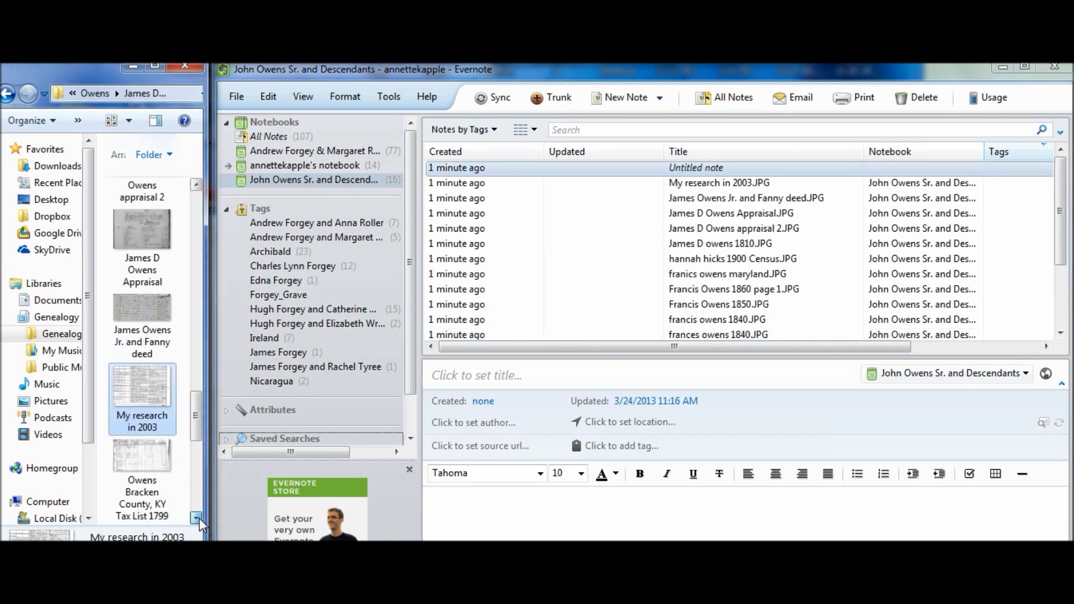
click(143, 495)
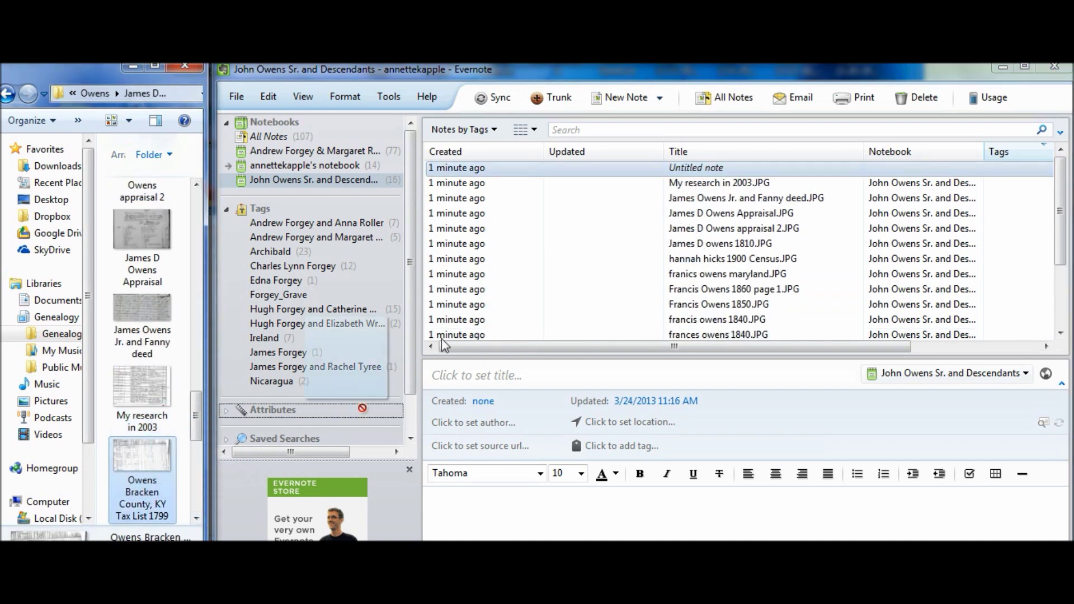
drag(149, 495, 521, 336)
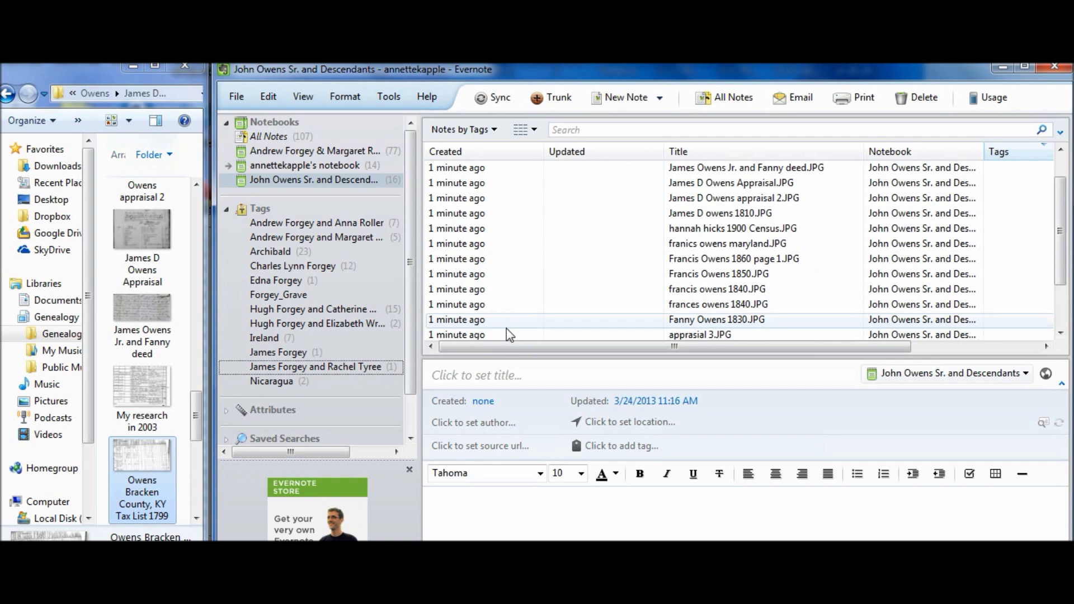
click(199, 514)
click(155, 482)
drag(154, 482, 515, 334)
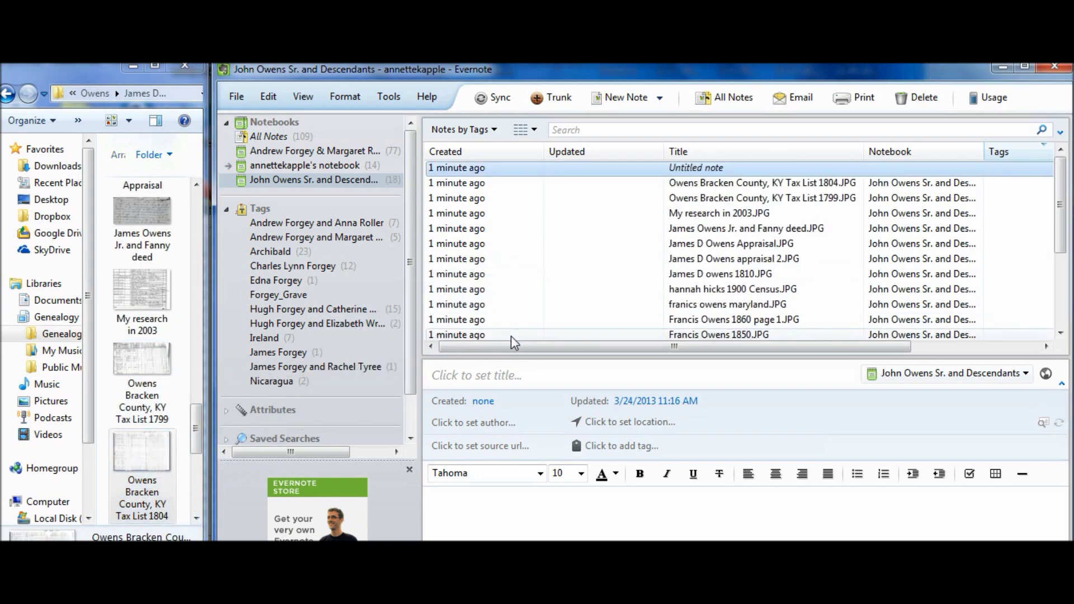
click(199, 520)
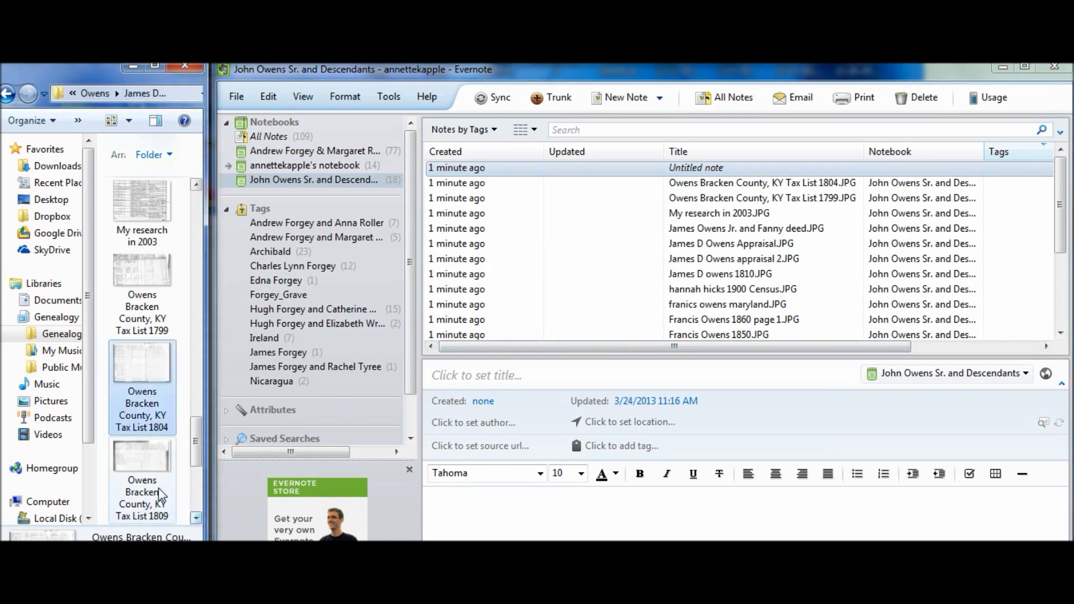
drag(159, 487, 515, 334)
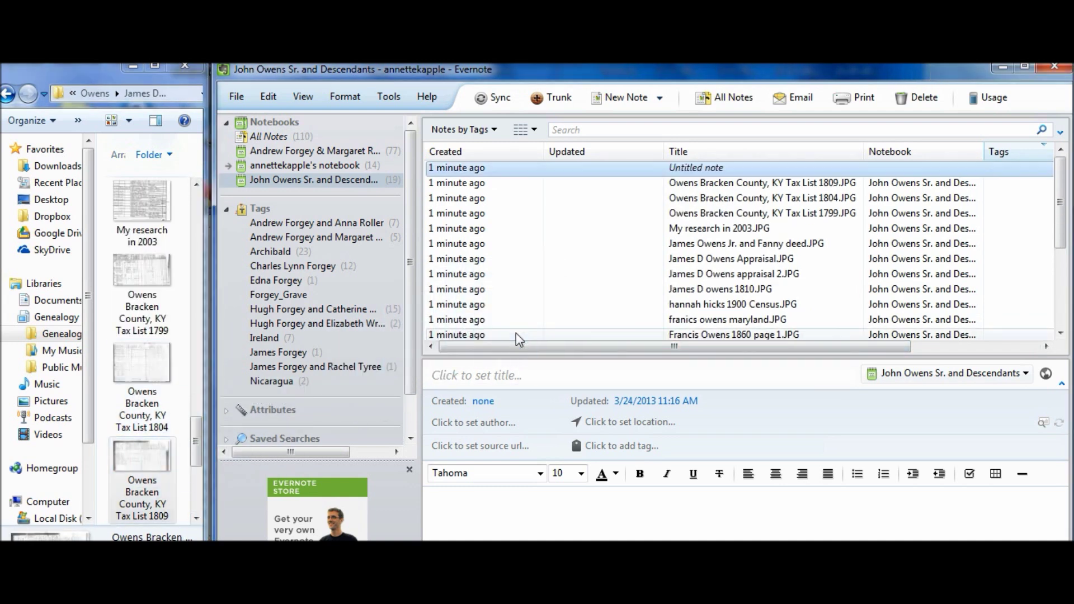
click(198, 521)
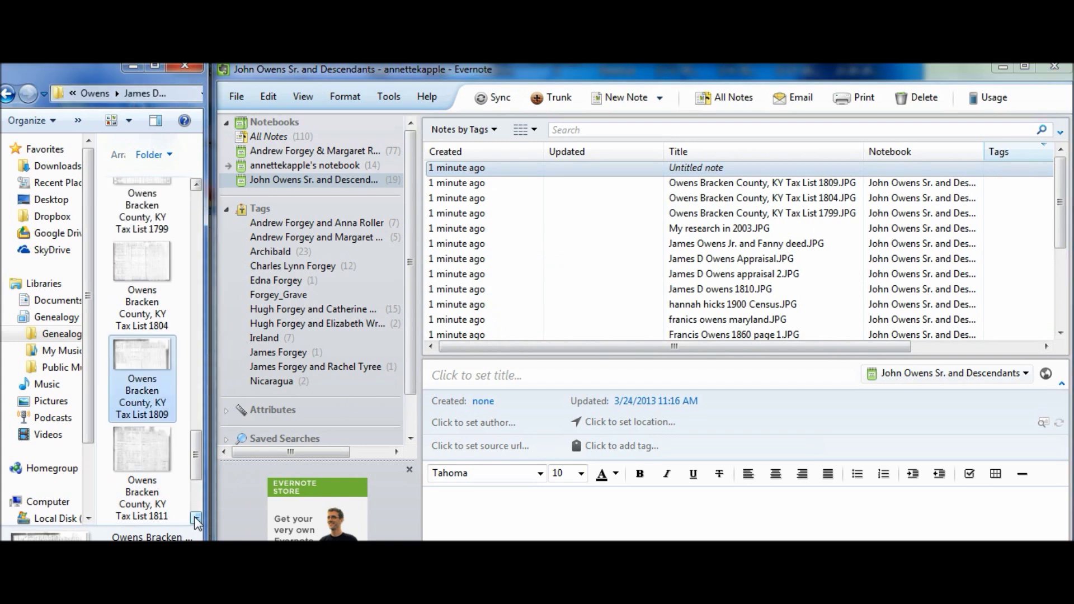
drag(143, 469, 510, 334)
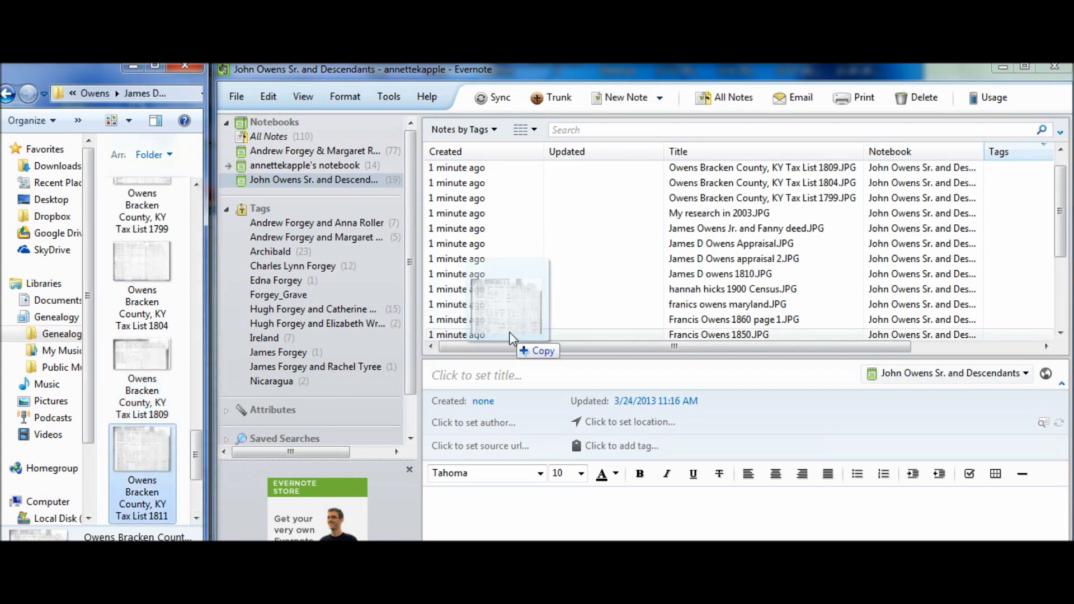
click(200, 520)
drag(142, 470, 536, 327)
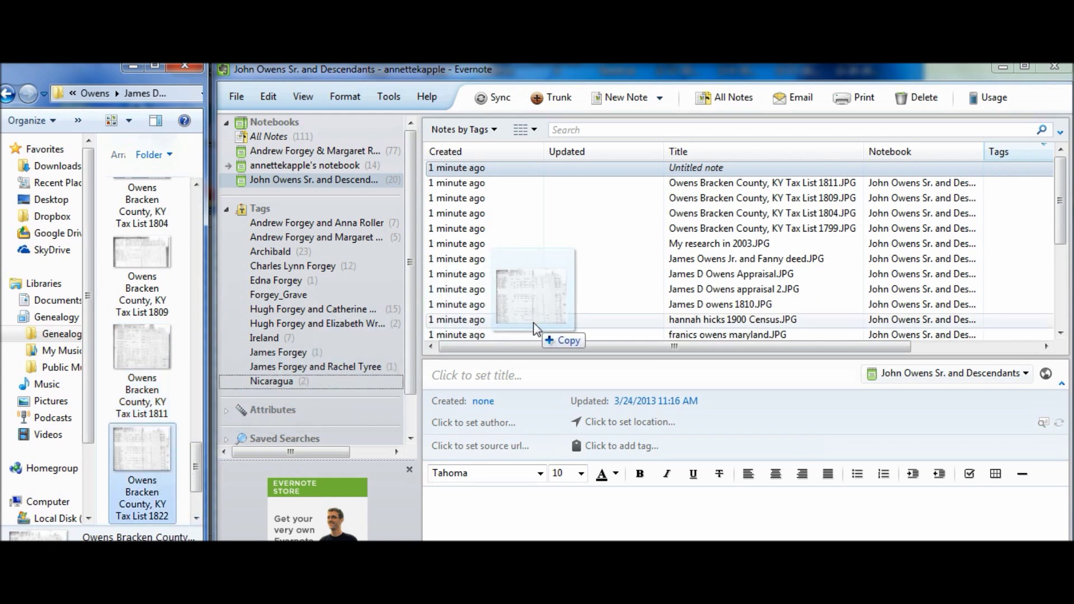
- Add the Owens family group and Owens family on taxlist images as notes
click(195, 515)
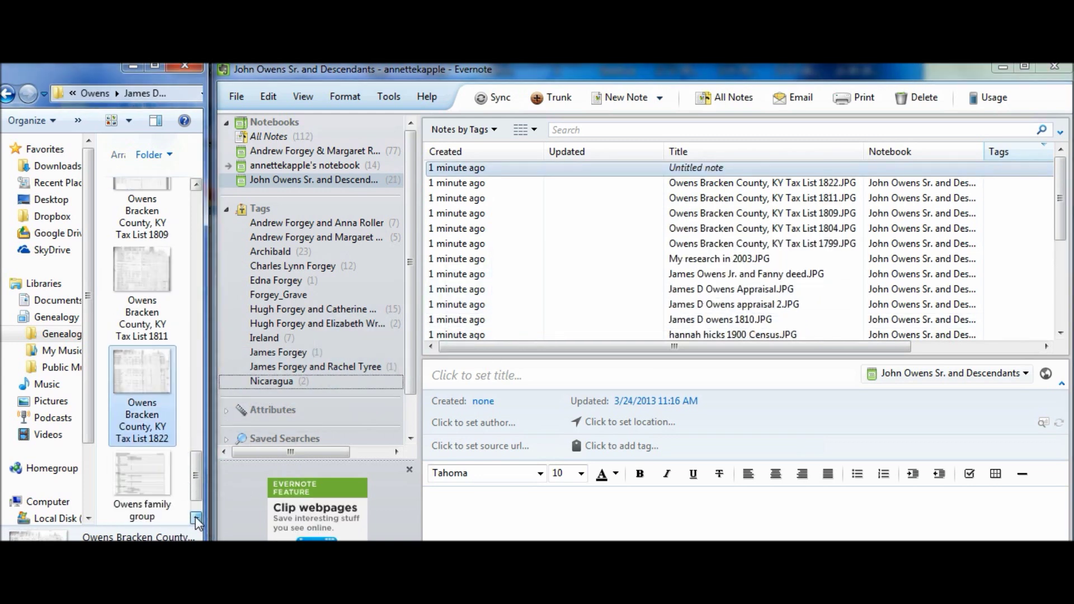
click(1062, 336)
click(1062, 336)
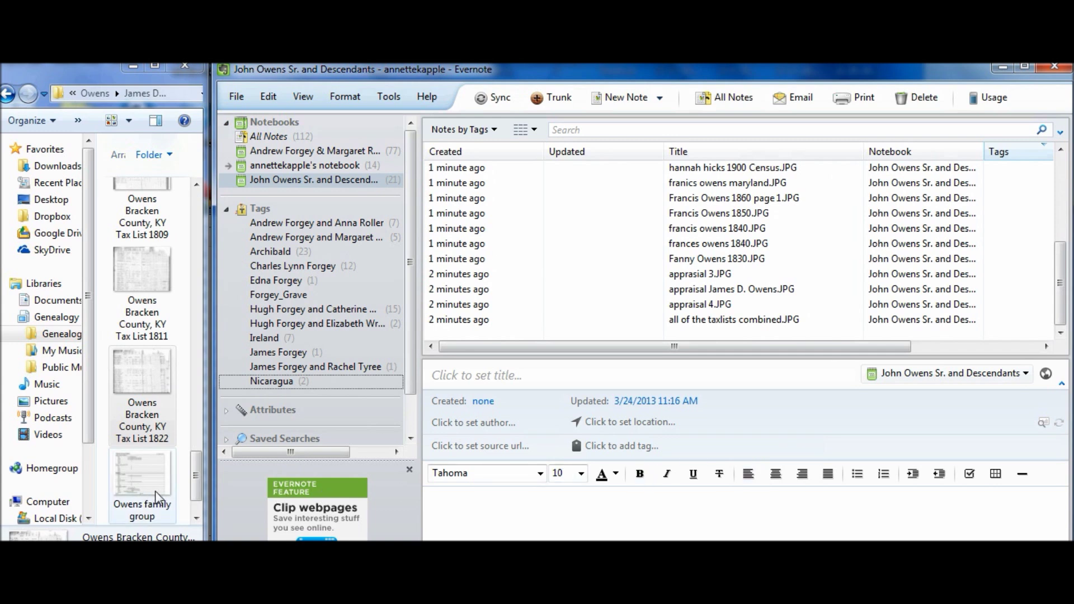
drag(157, 496, 579, 302)
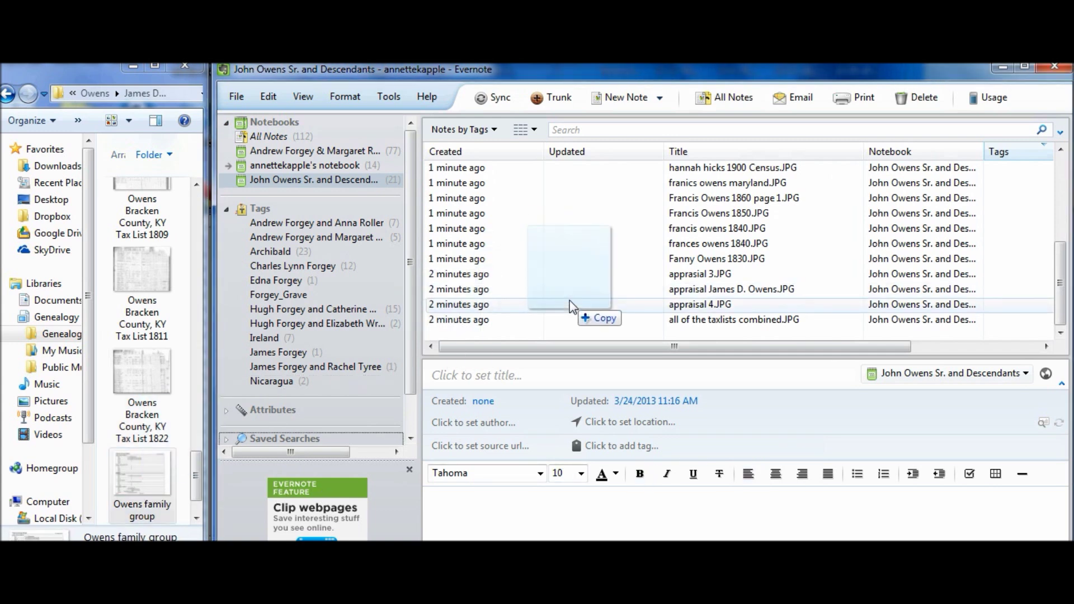
click(196, 515)
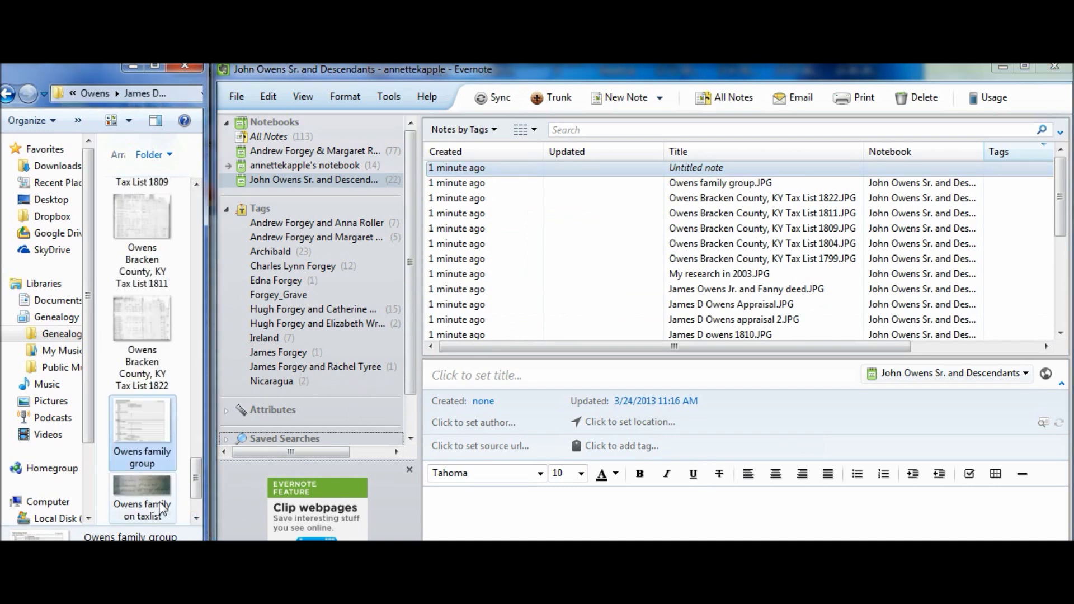
drag(161, 507, 482, 332)
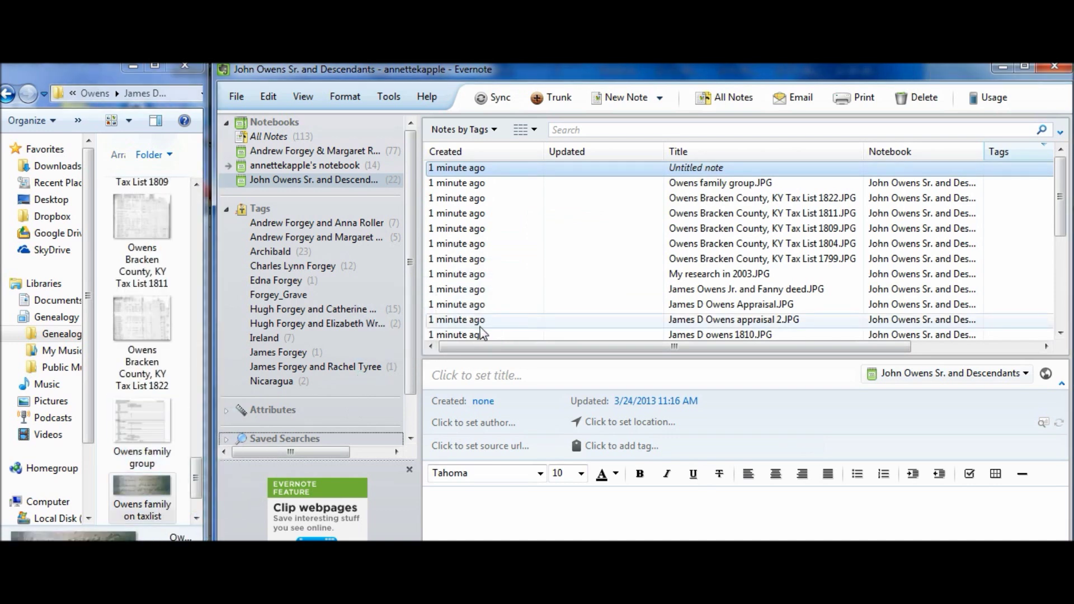
click(198, 514)
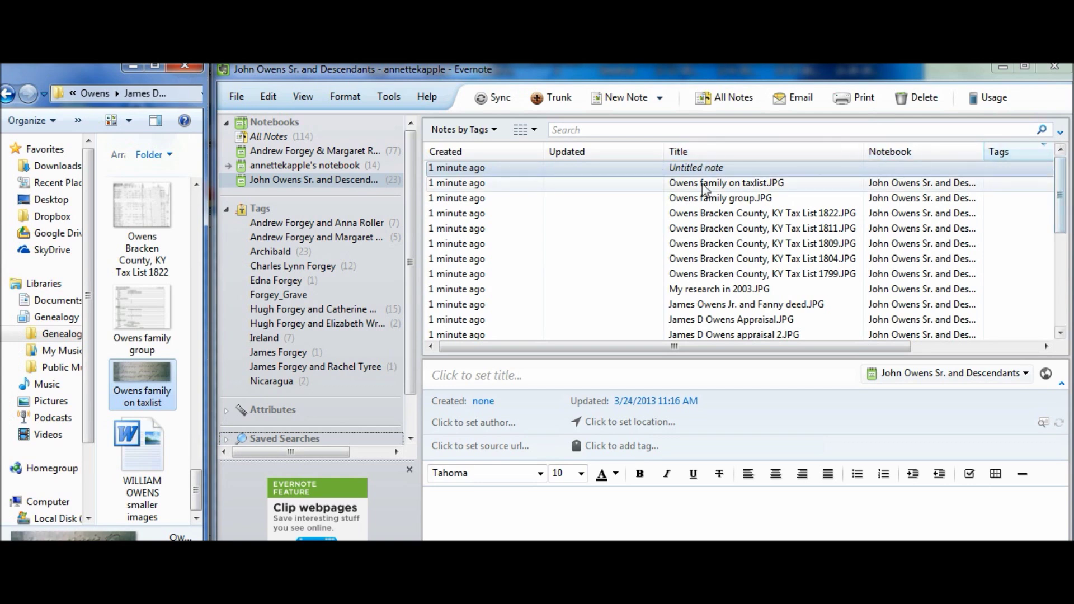
click(477, 183)
right_click(477, 183)
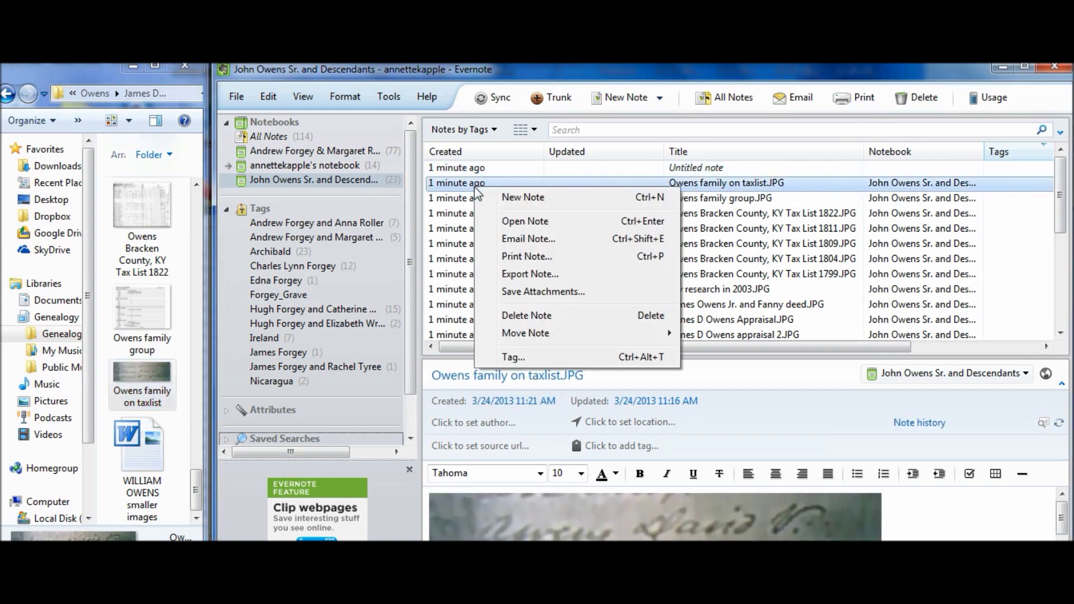
click(521, 359)
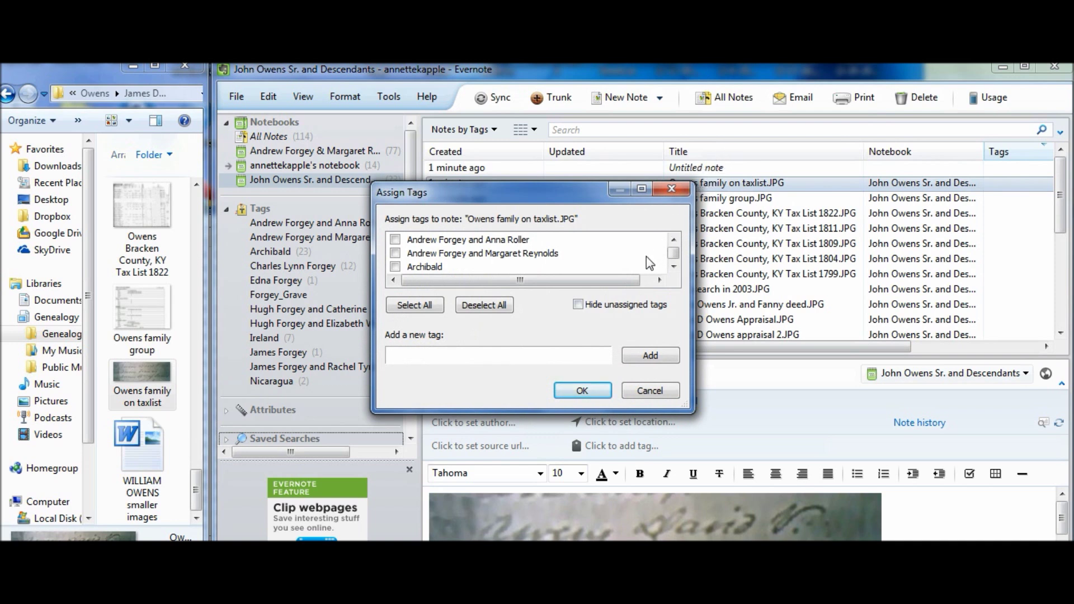
text(j)
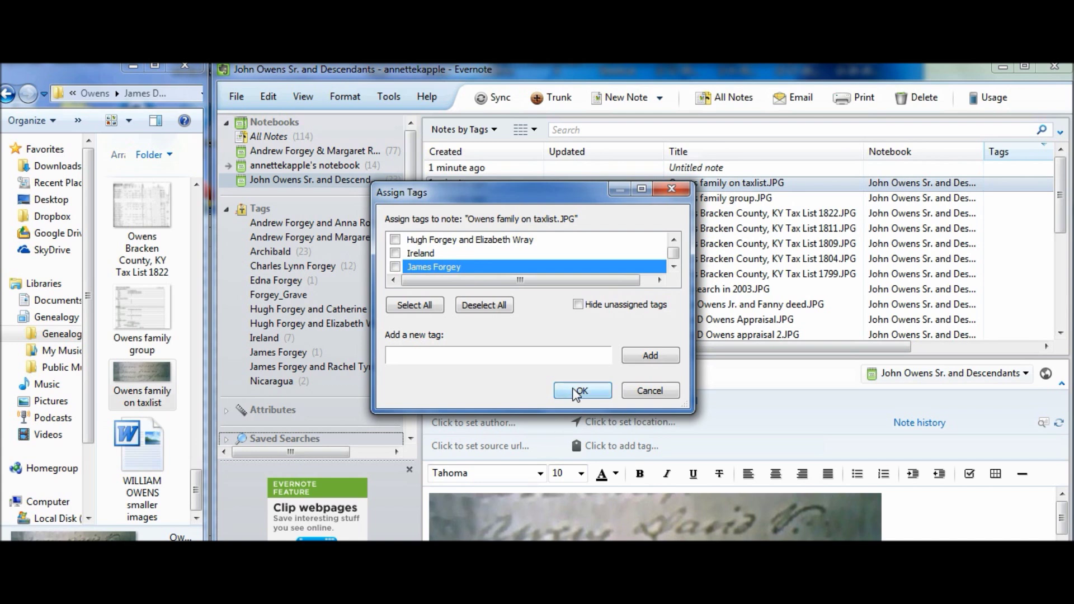
click(420, 361)
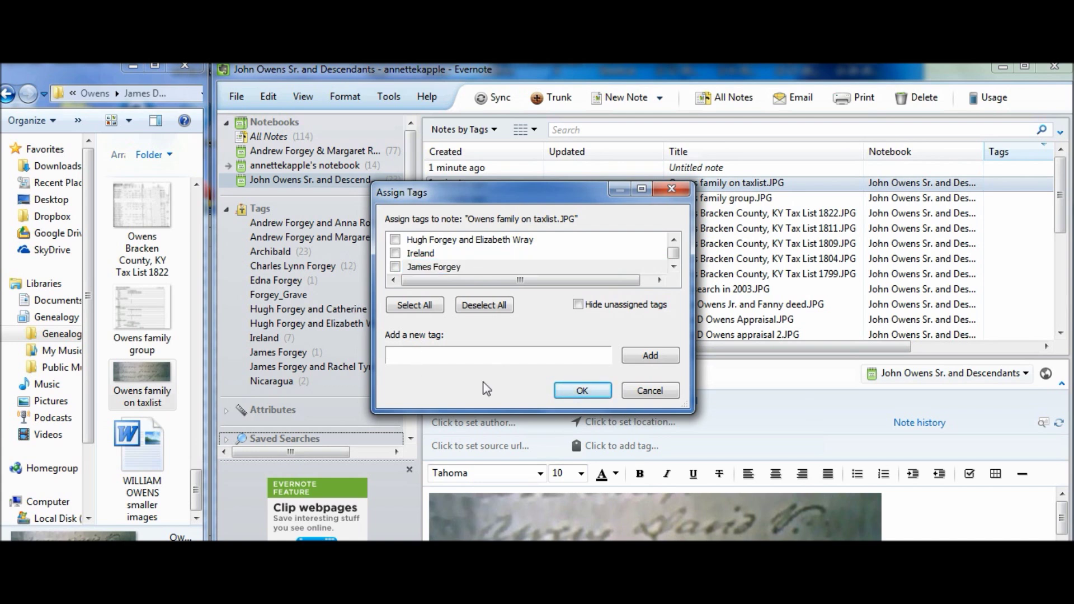
text(J)
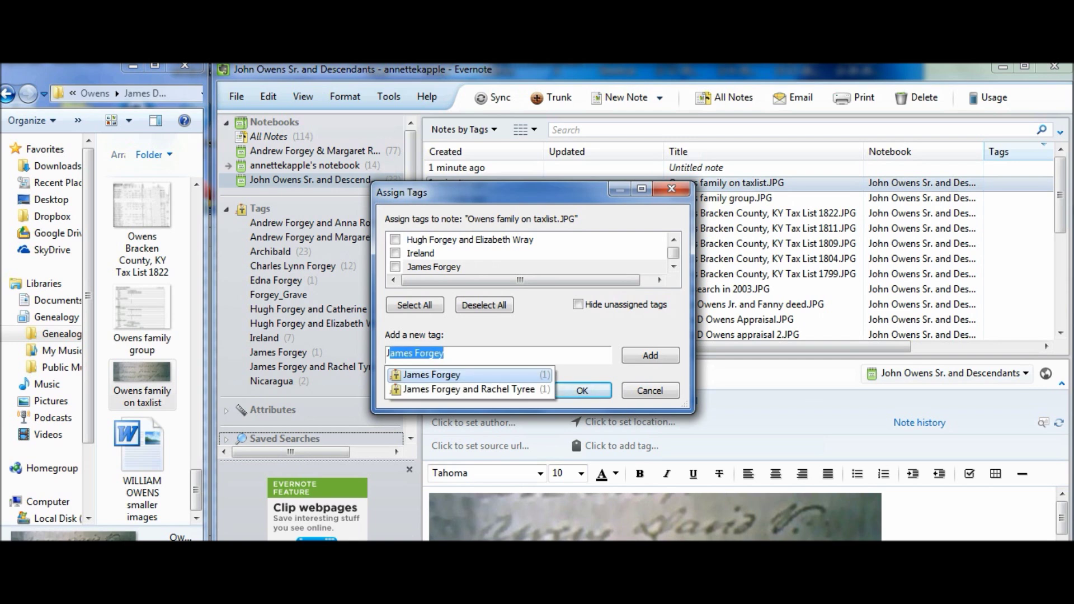
text(ames )
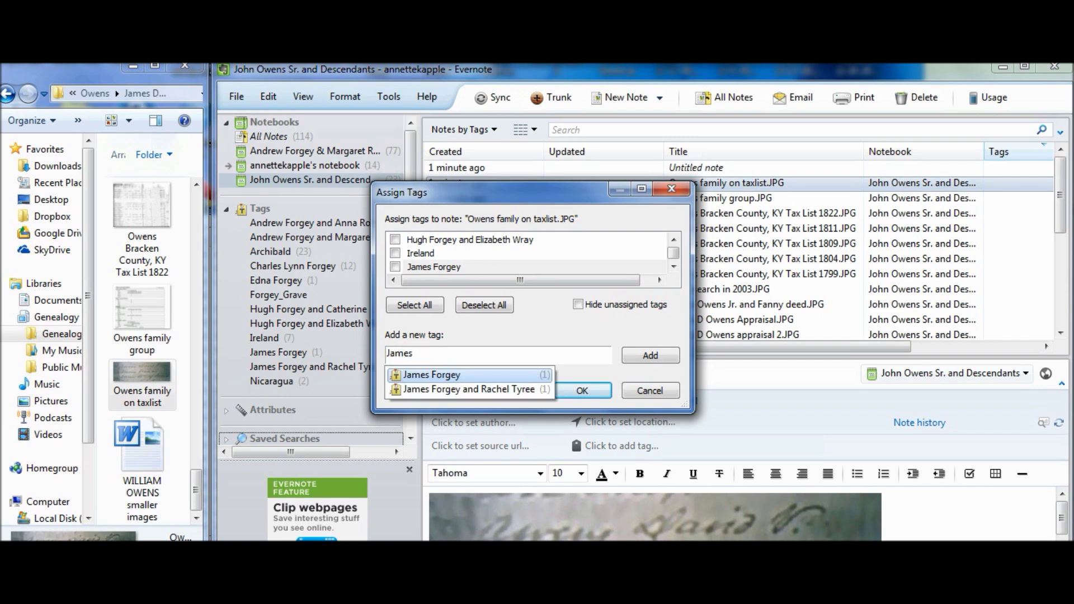
text(D.)
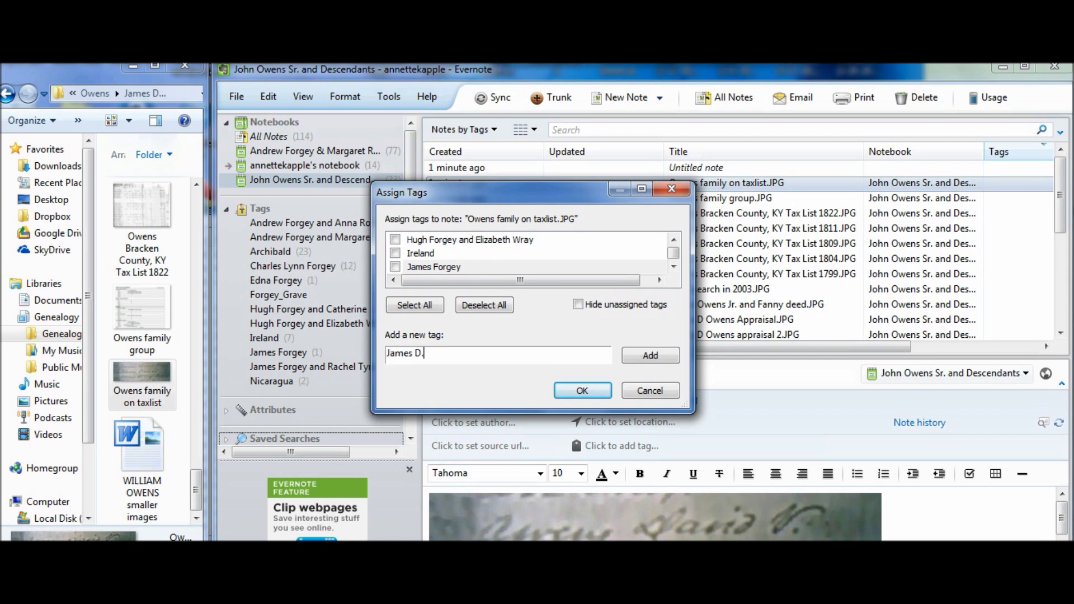
text( Owens)
text( and Fra)
text(ncis )
text(W)
text(atkins)
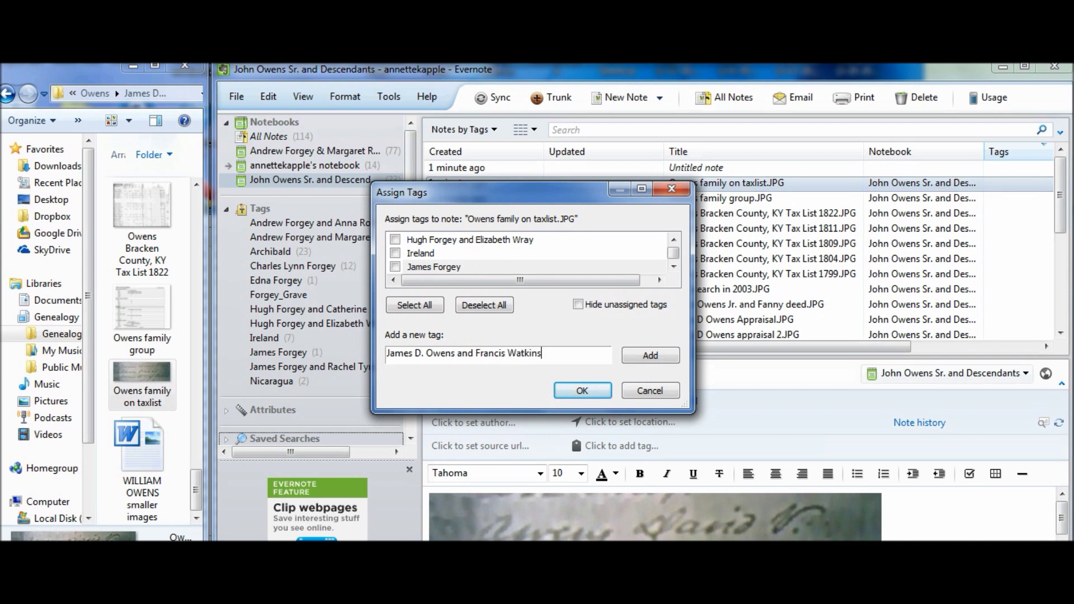
click(650, 356)
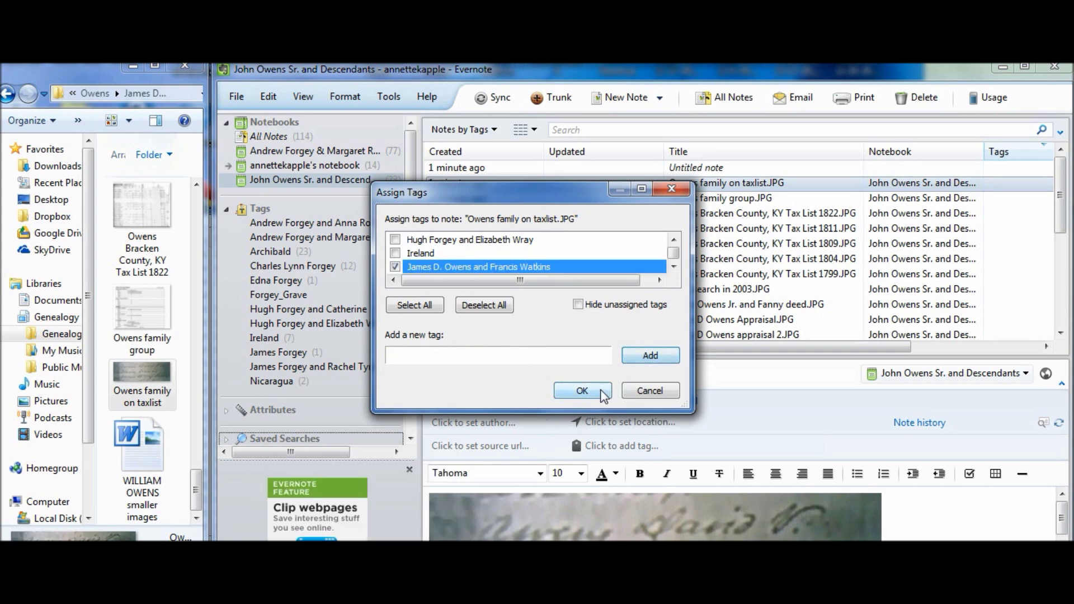
click(582, 391)
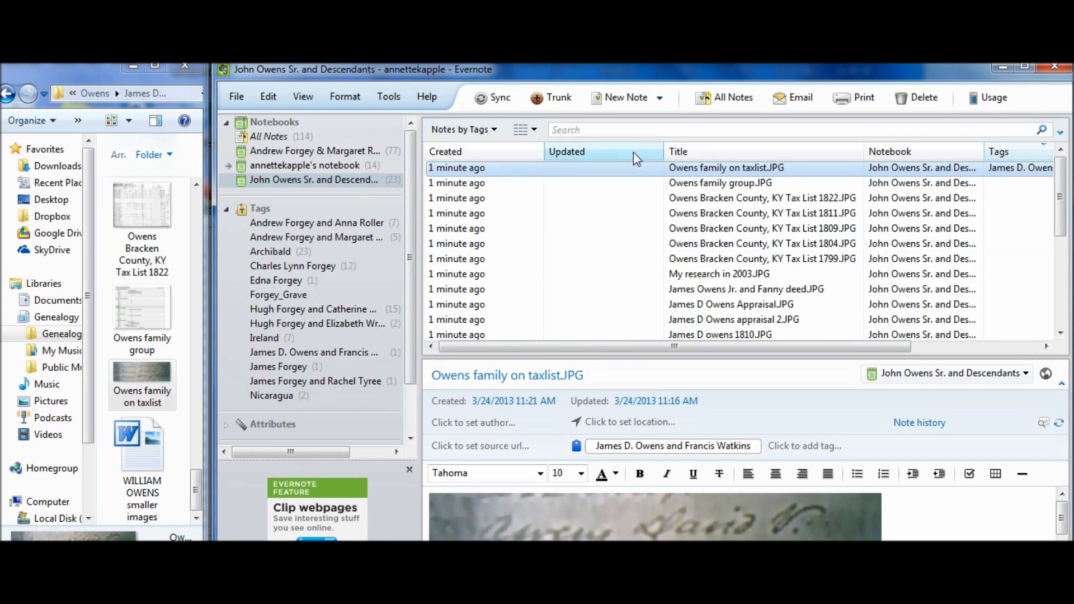
click(457, 183)
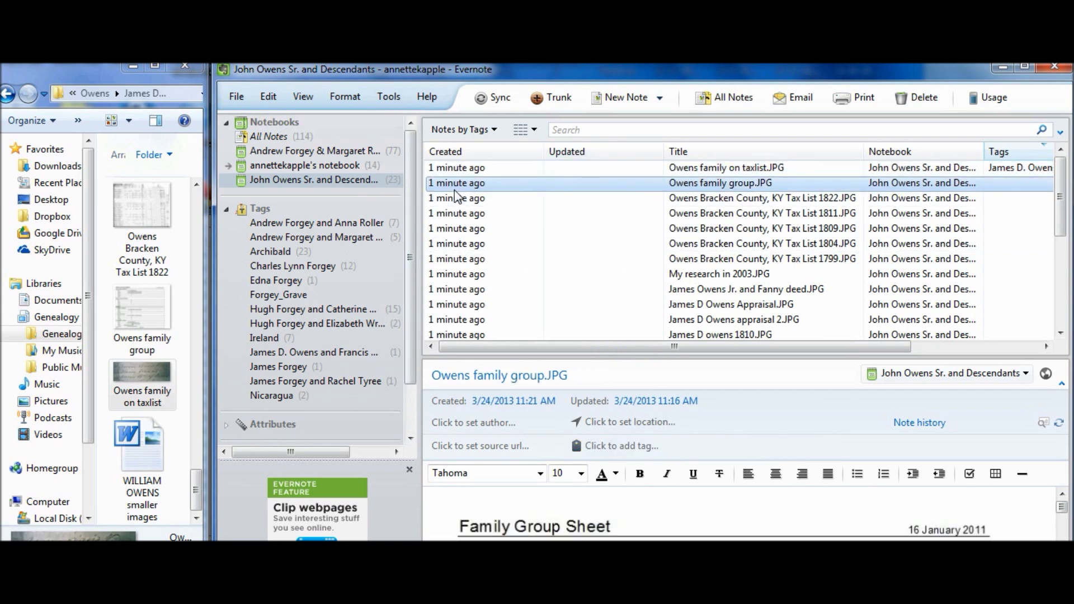
right_click(872, 187)
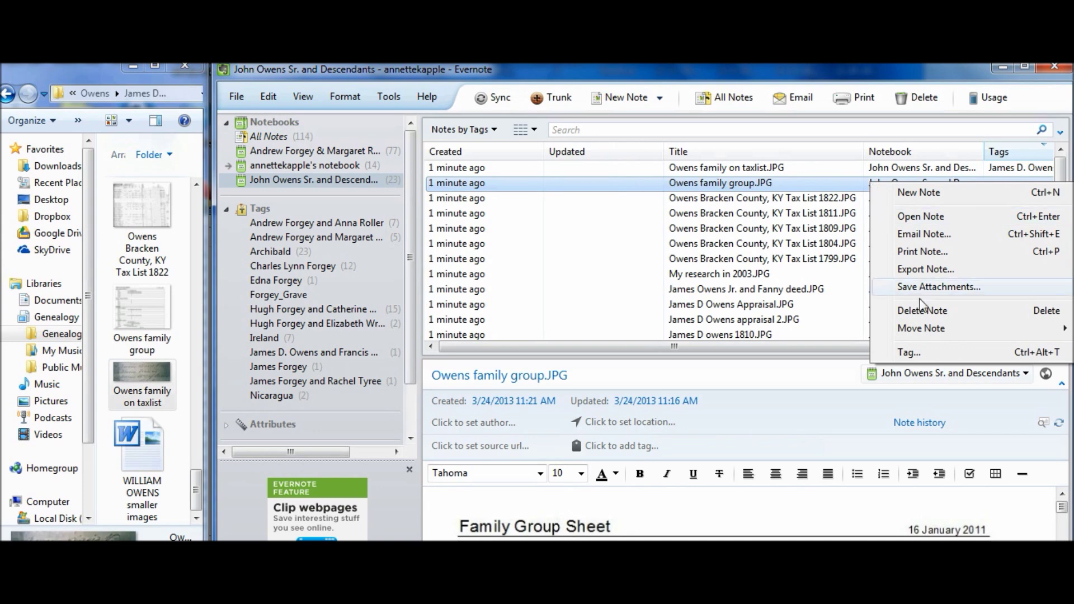
click(917, 358)
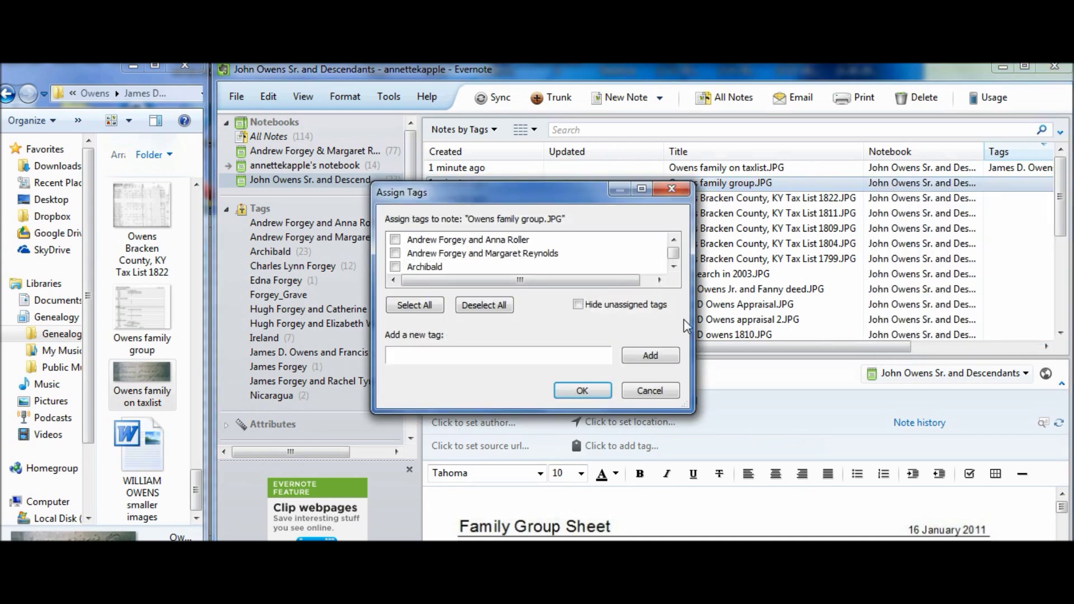
click(674, 266)
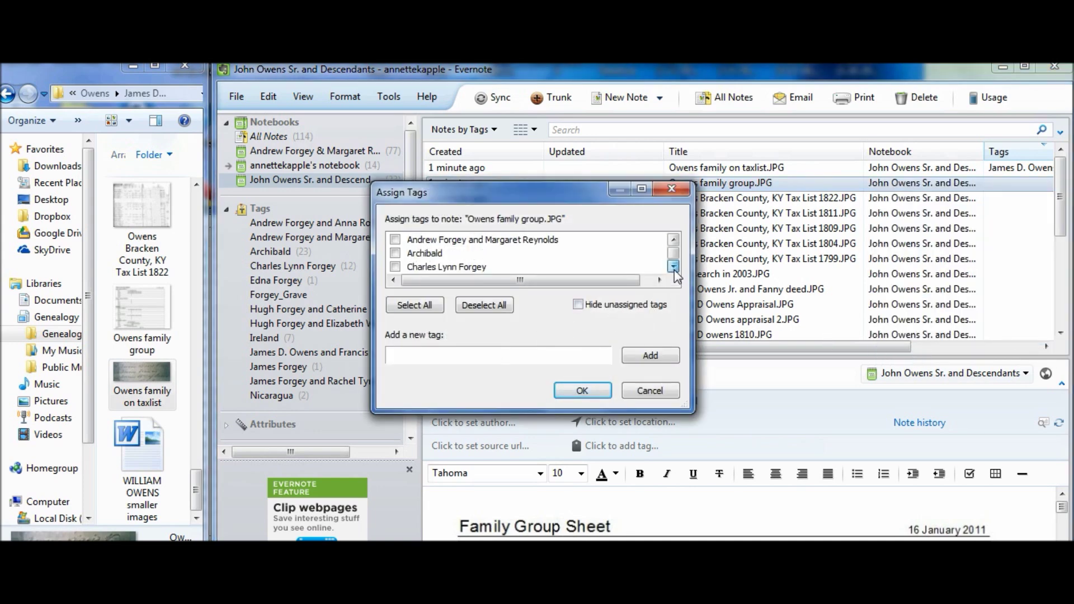
click(674, 265)
click(673, 266)
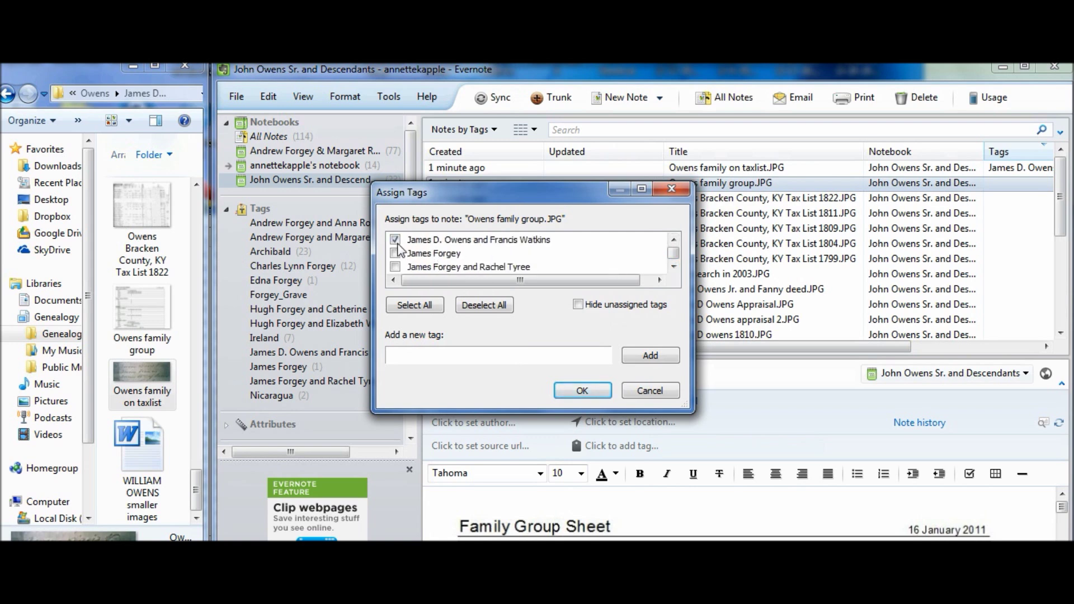
click(650, 355)
click(583, 392)
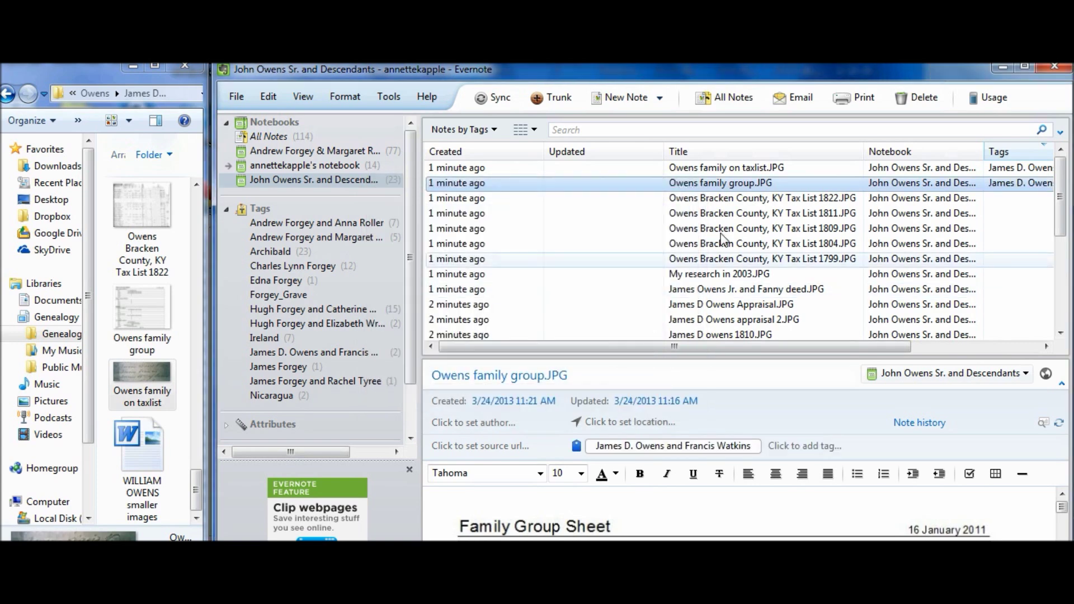
- Give the 1822 tax list note the same tag, then open and close the 1811 note
click(735, 200)
right_click(734, 199)
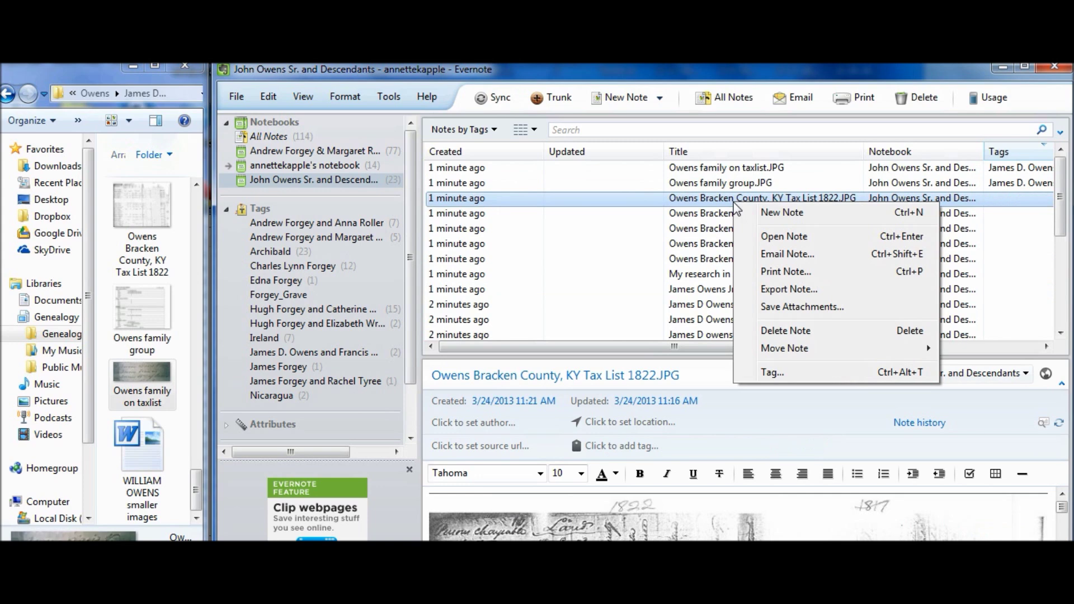
click(766, 373)
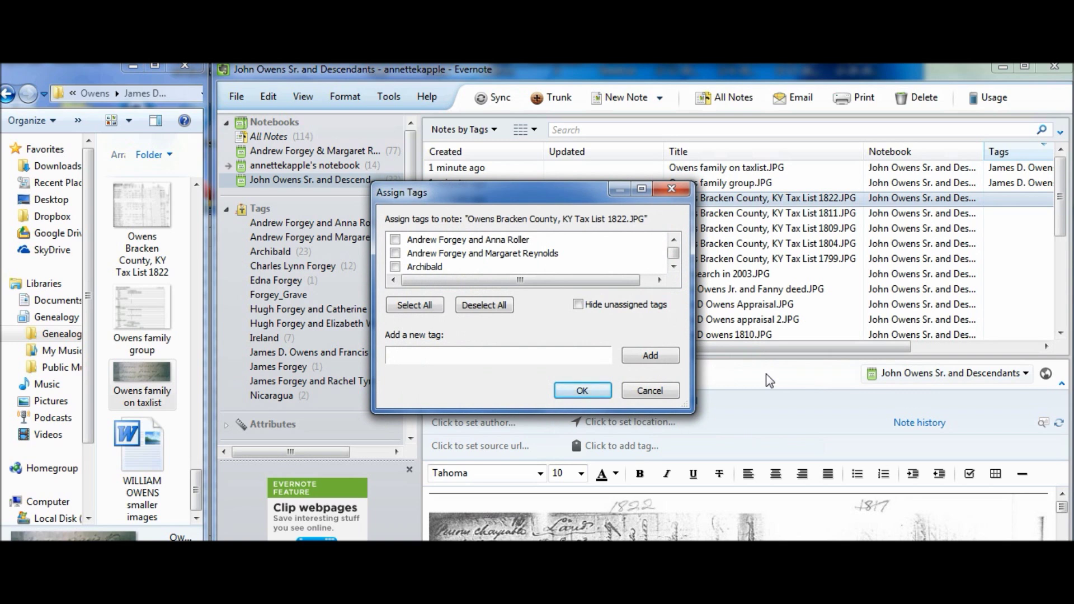
key(j)
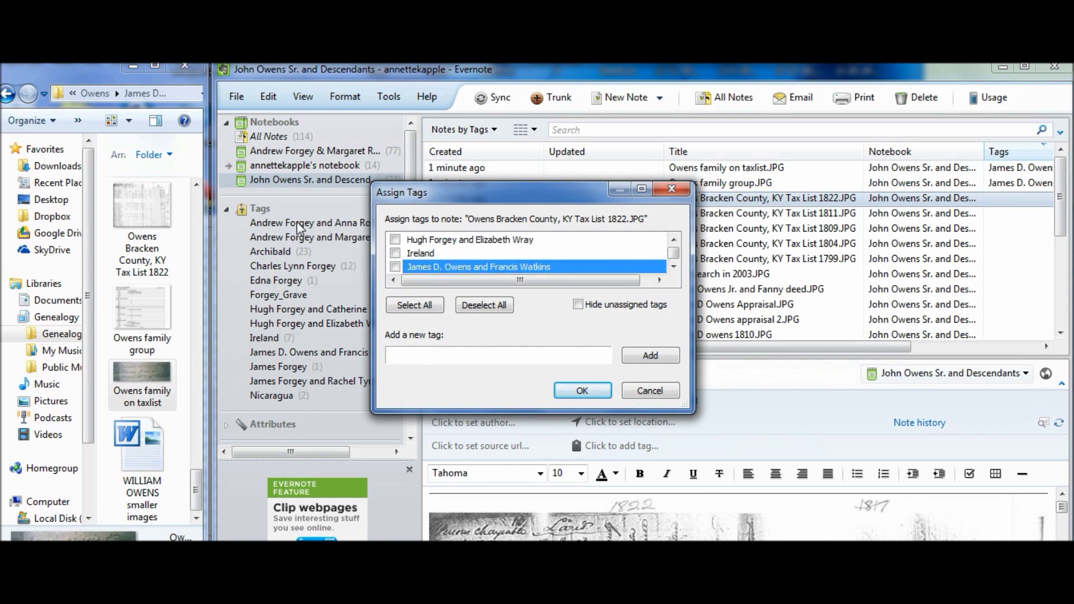
click(397, 267)
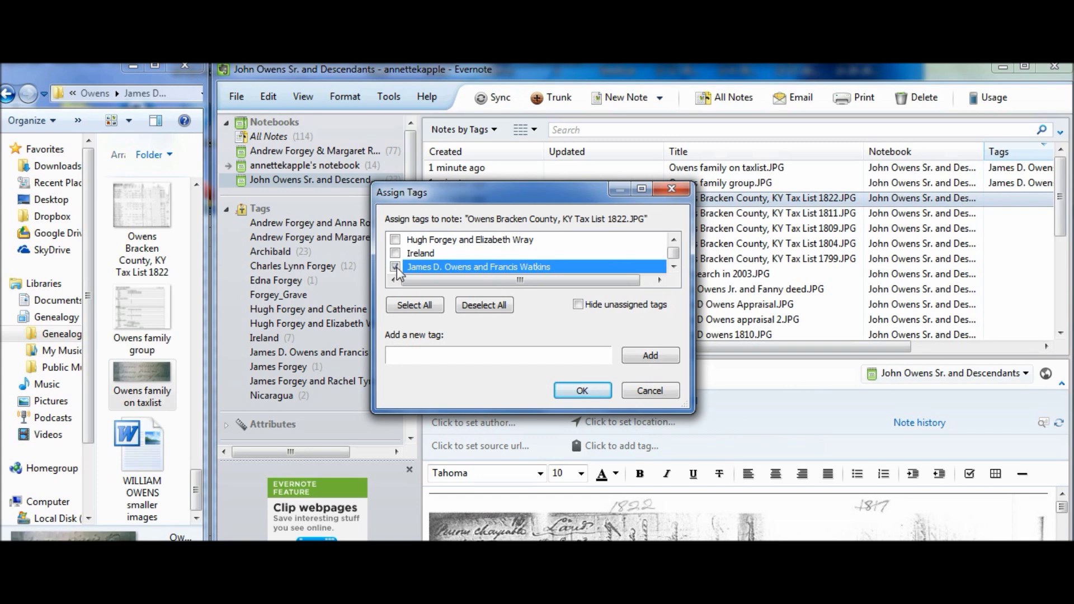
click(583, 391)
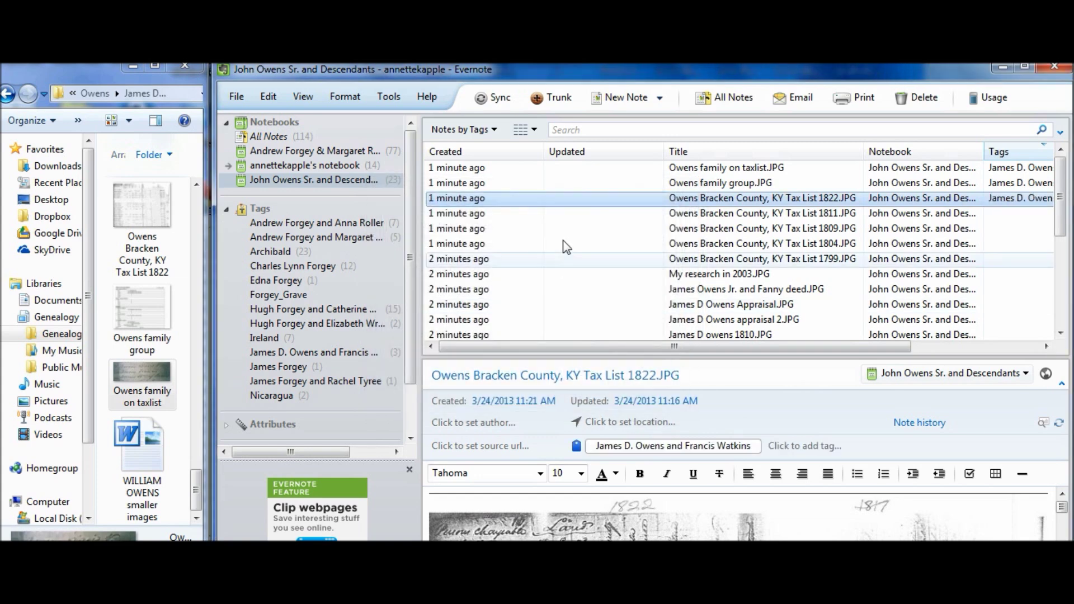
double_click(769, 215)
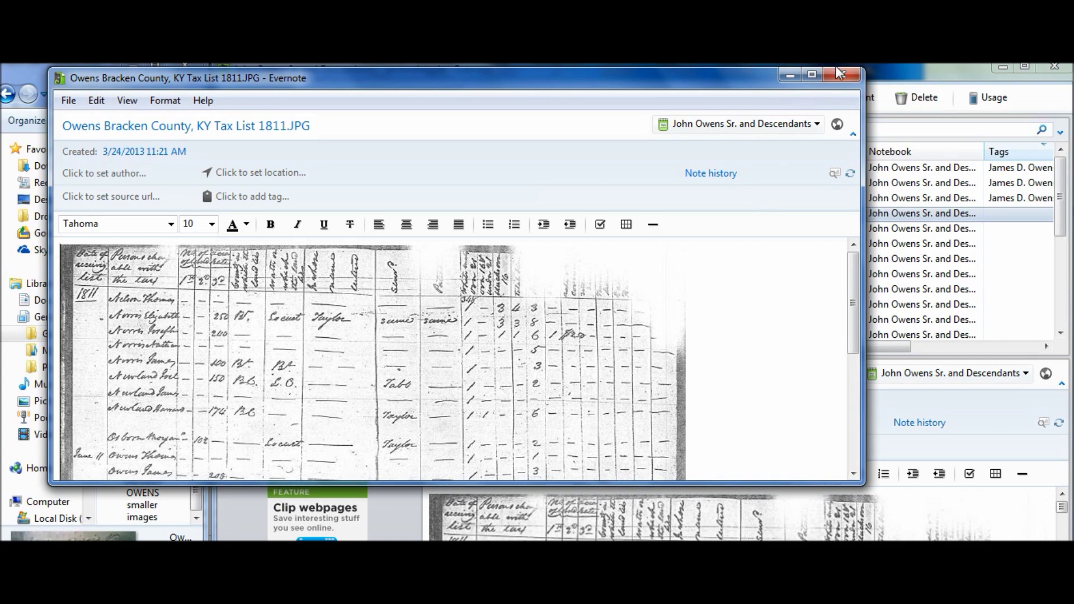
click(839, 74)
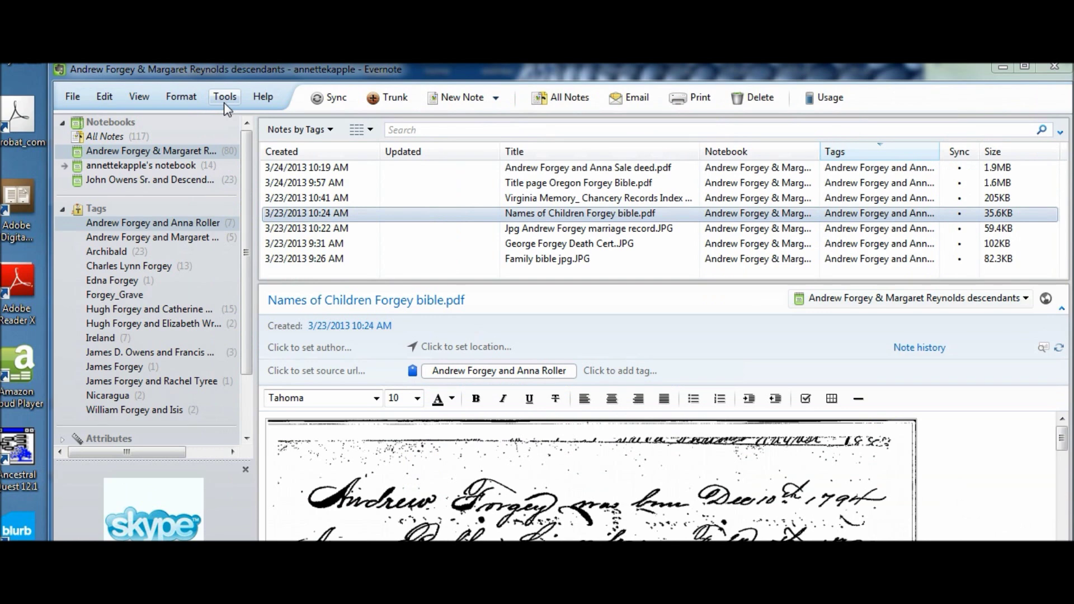
click(153, 237)
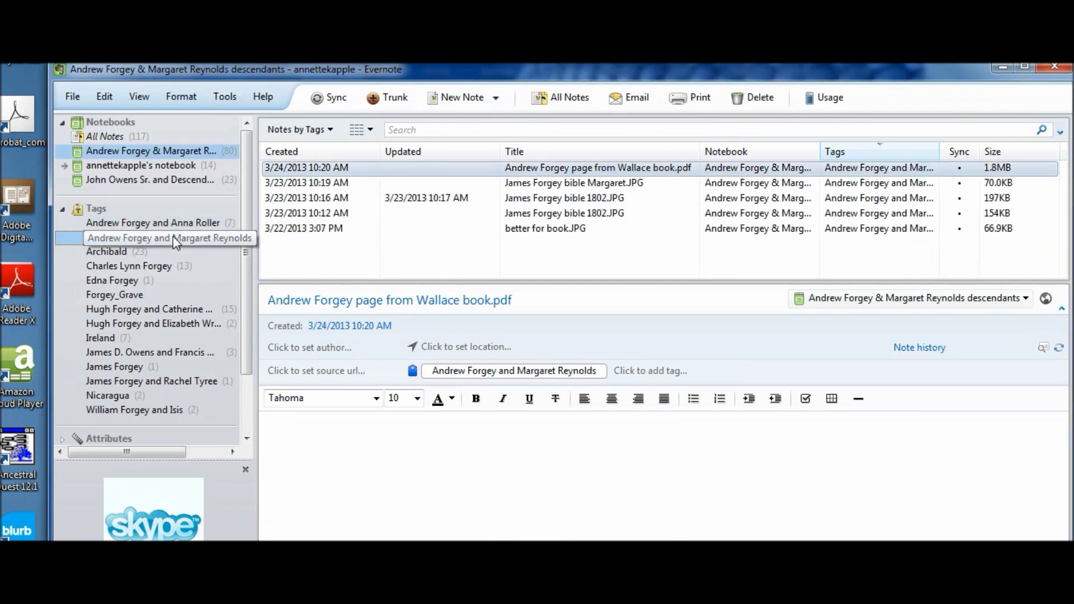
click(162, 267)
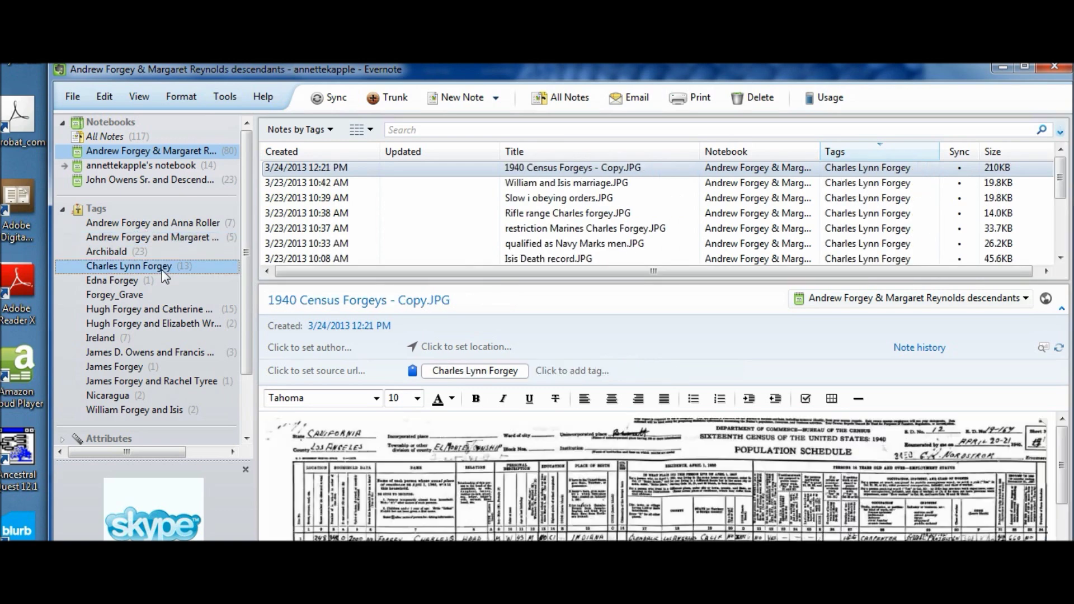
click(144, 282)
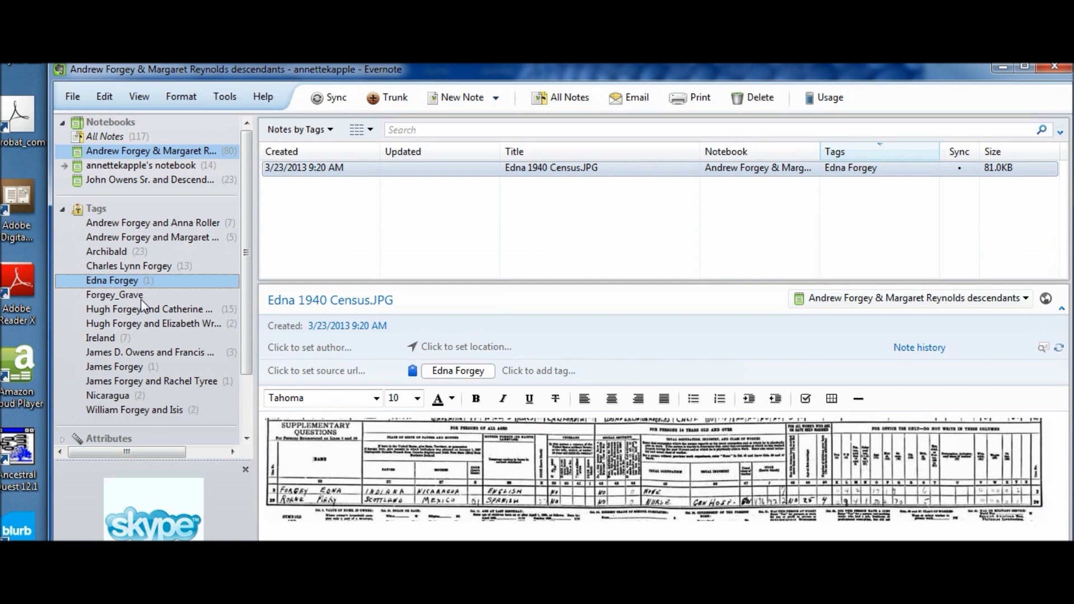
click(115, 294)
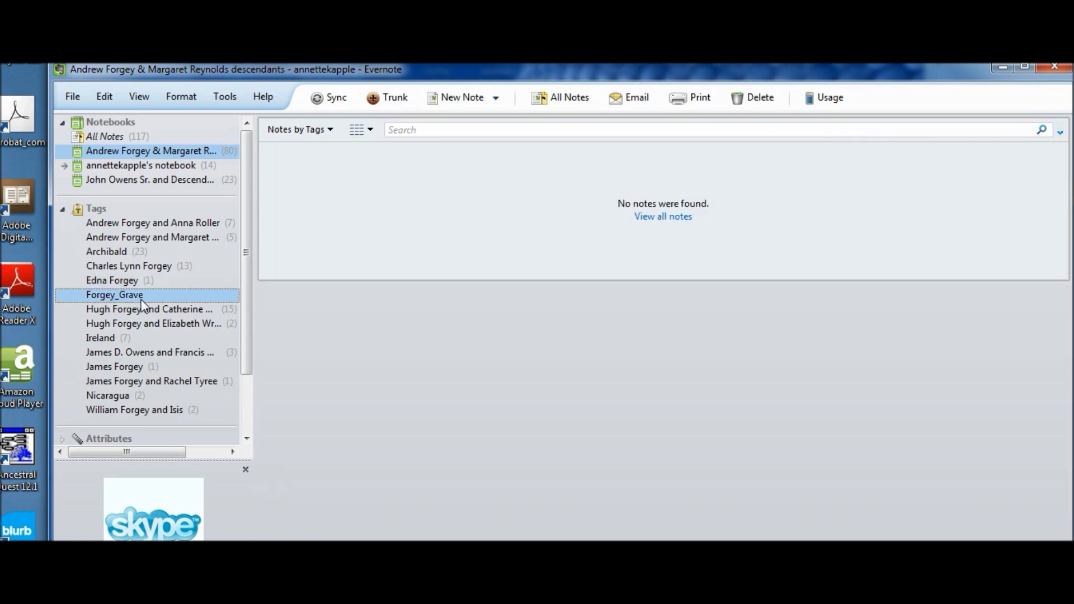
click(145, 310)
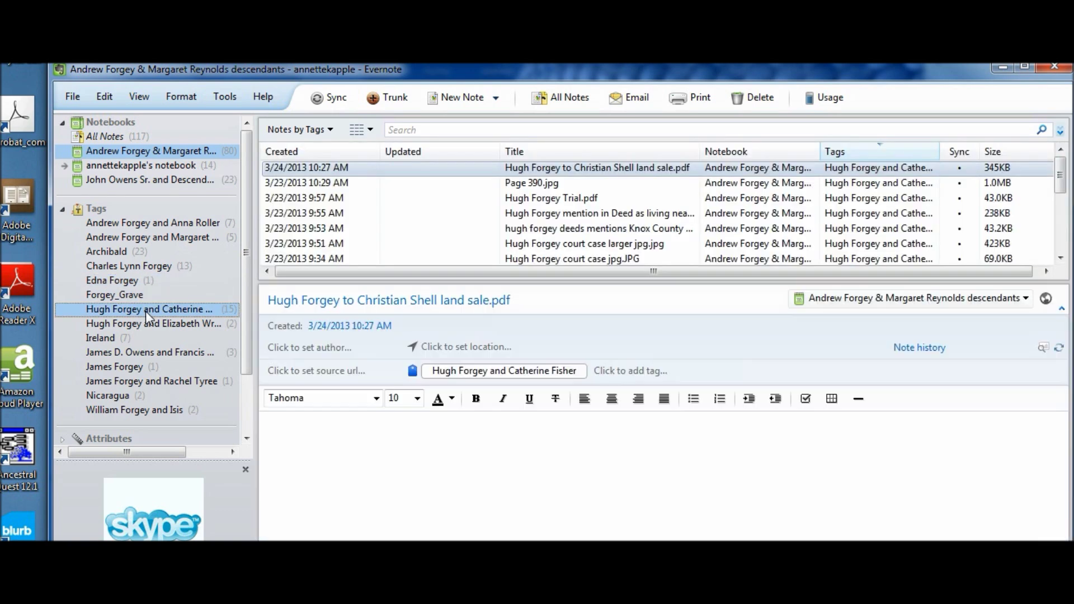
click(153, 323)
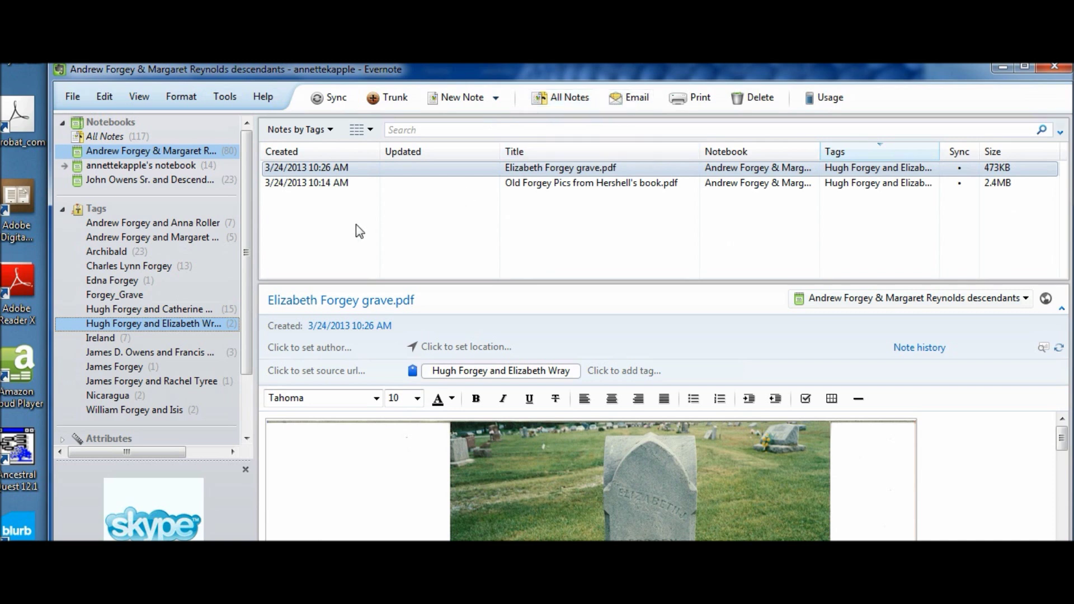
click(174, 350)
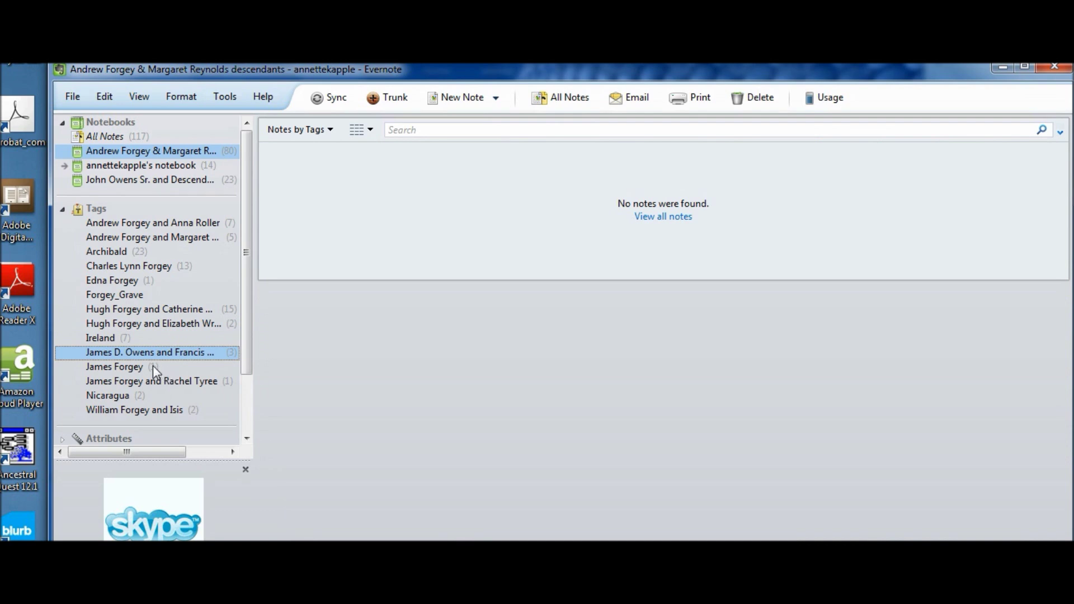
click(142, 368)
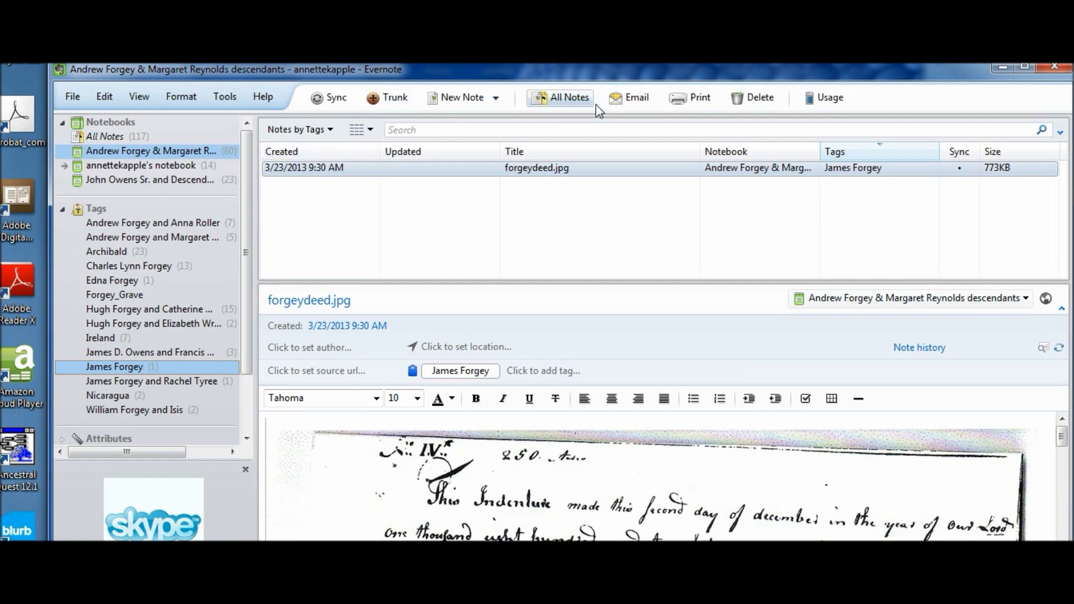
- Open the Email Note form for the forgeydeed.jpg note from the toolbar
click(632, 101)
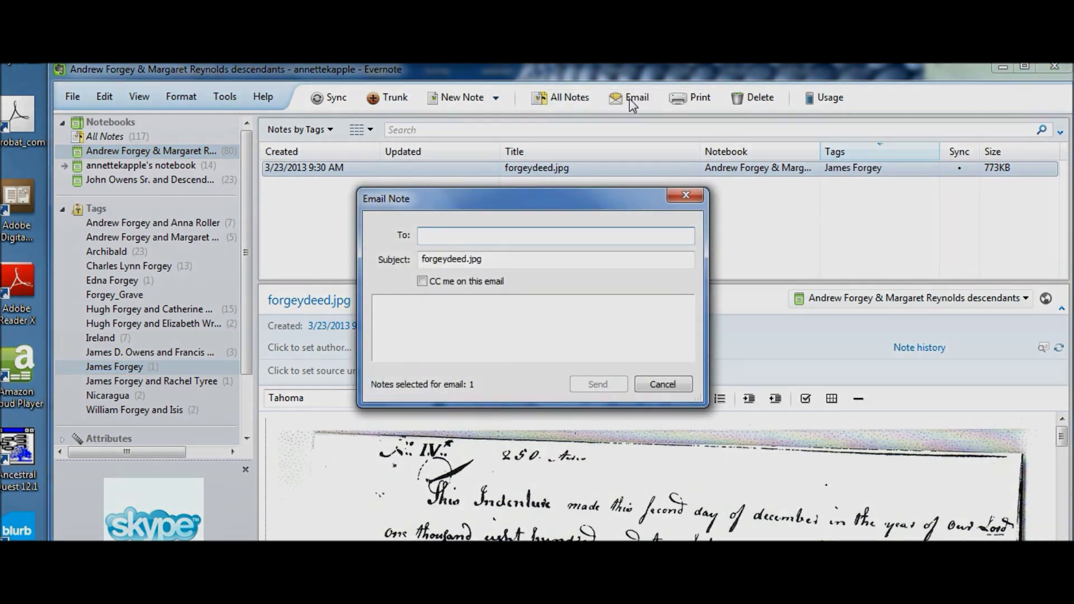